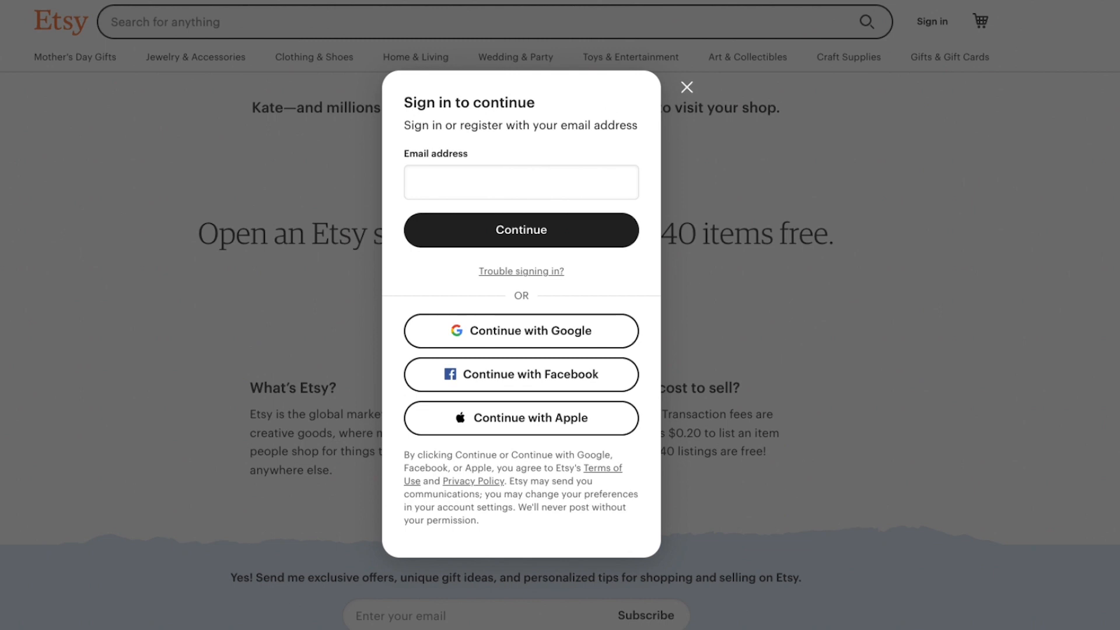
- Sign in to Etsy with the listed Google account and begin the shop onboarding questions
left_click(484, 334)
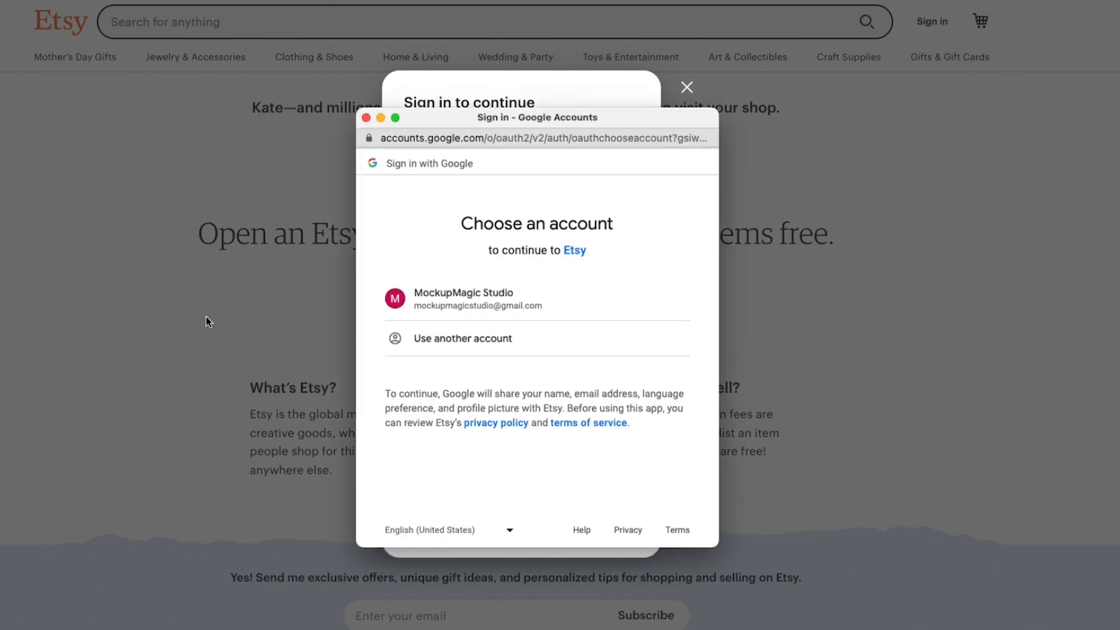
left_click(447, 313)
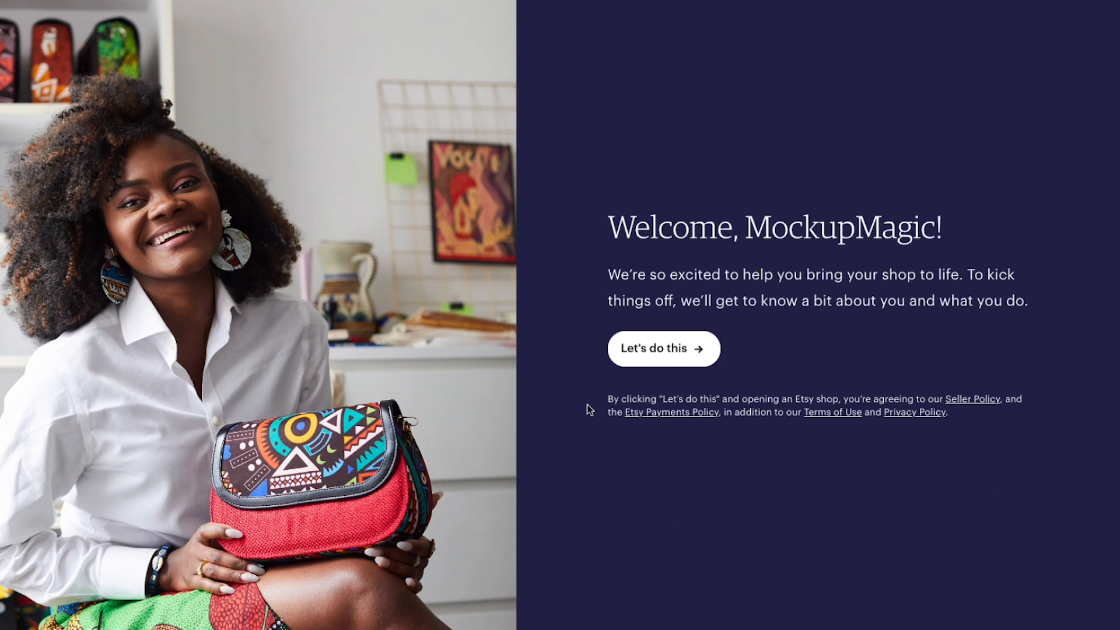
left_click(665, 362)
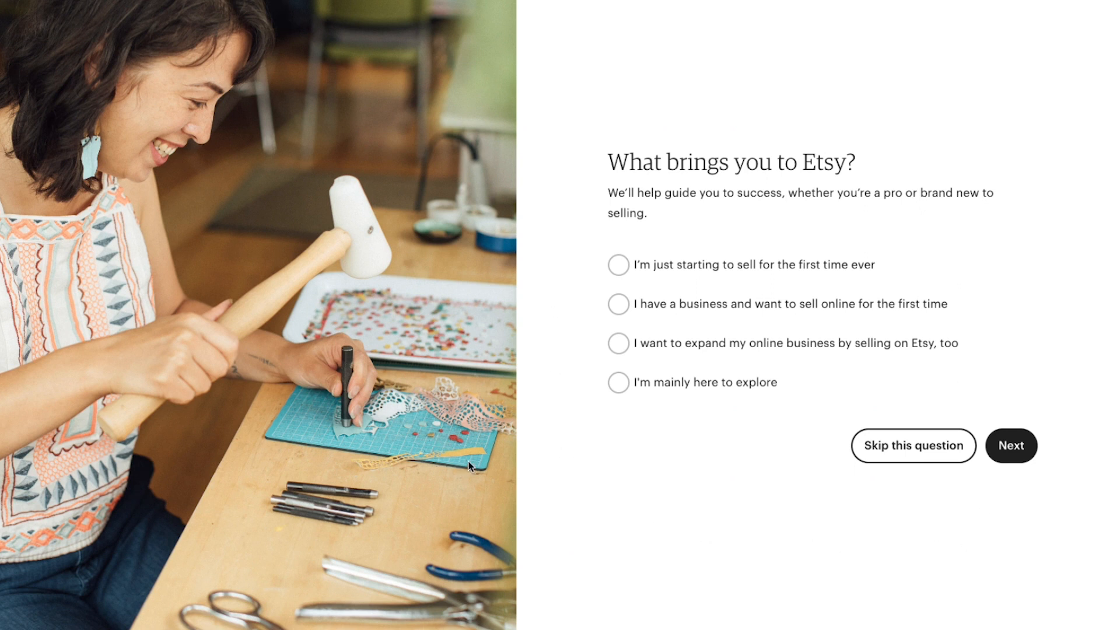
- Answer that you have a business and want to sell online for the first time, and skip the help topics question
left_click(605, 318)
left_click(1015, 449)
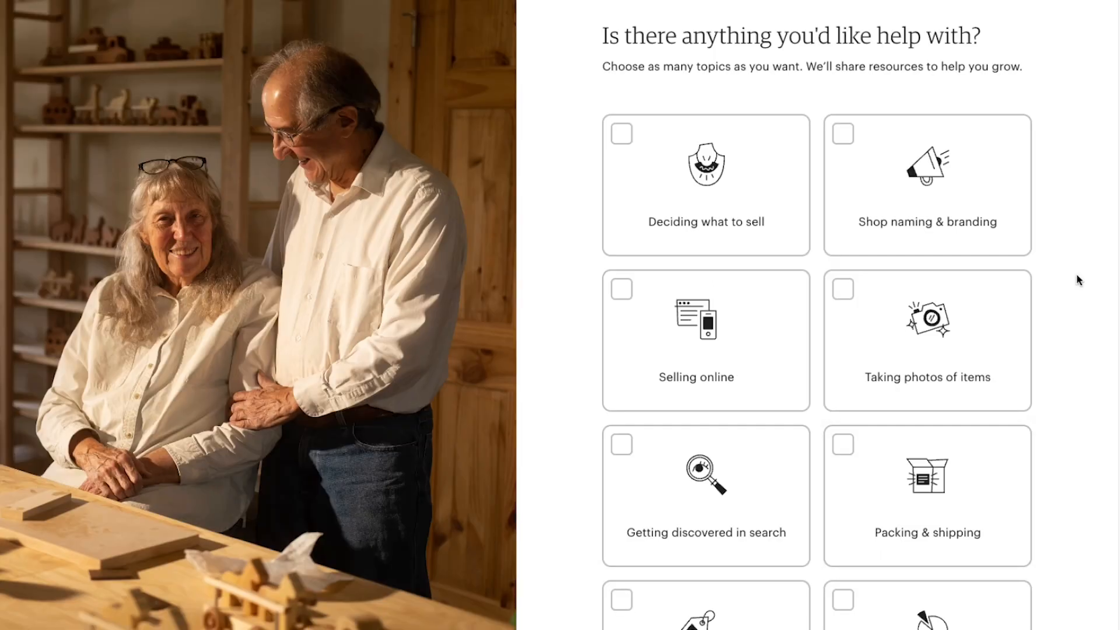
scroll(1078, 280, "down", 1)
scroll(1078, 281, "down", 6)
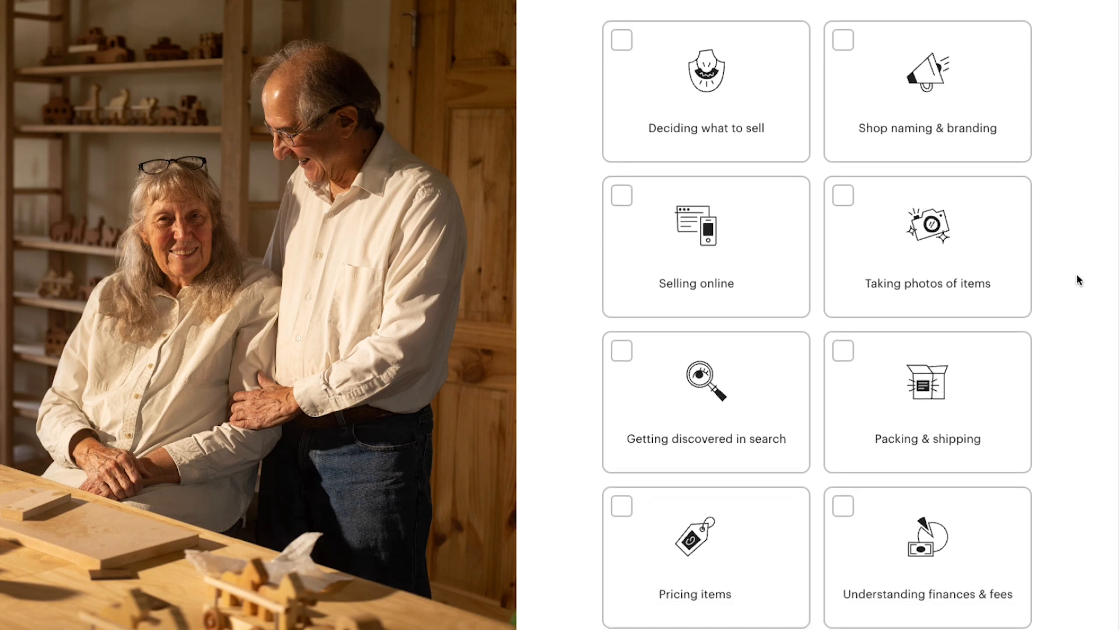
scroll(1076, 286, "down", 2)
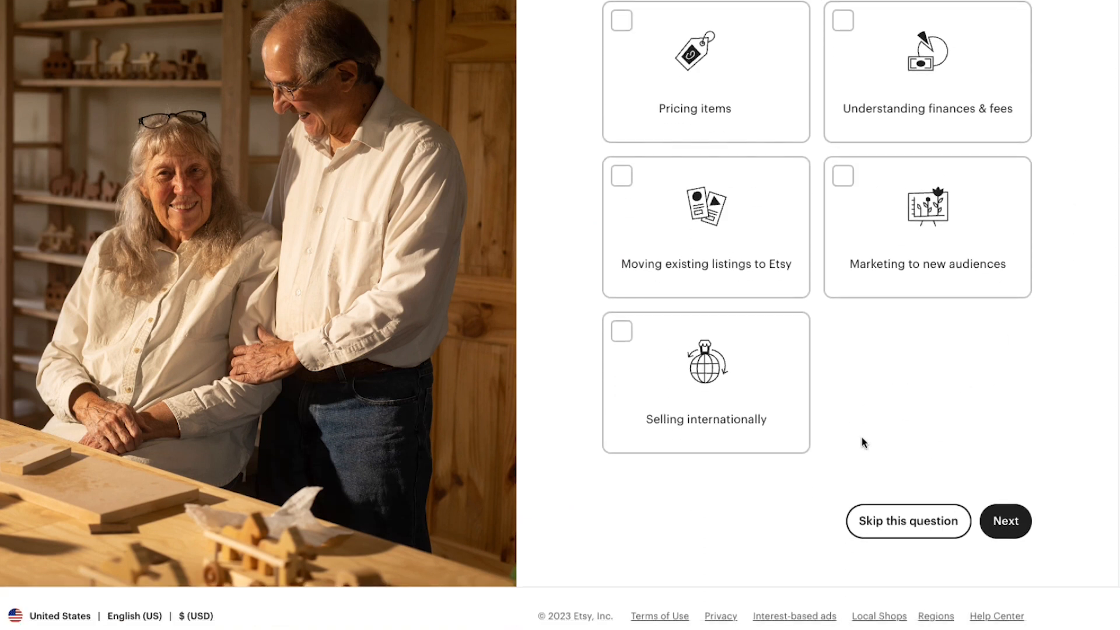
left_click(898, 529)
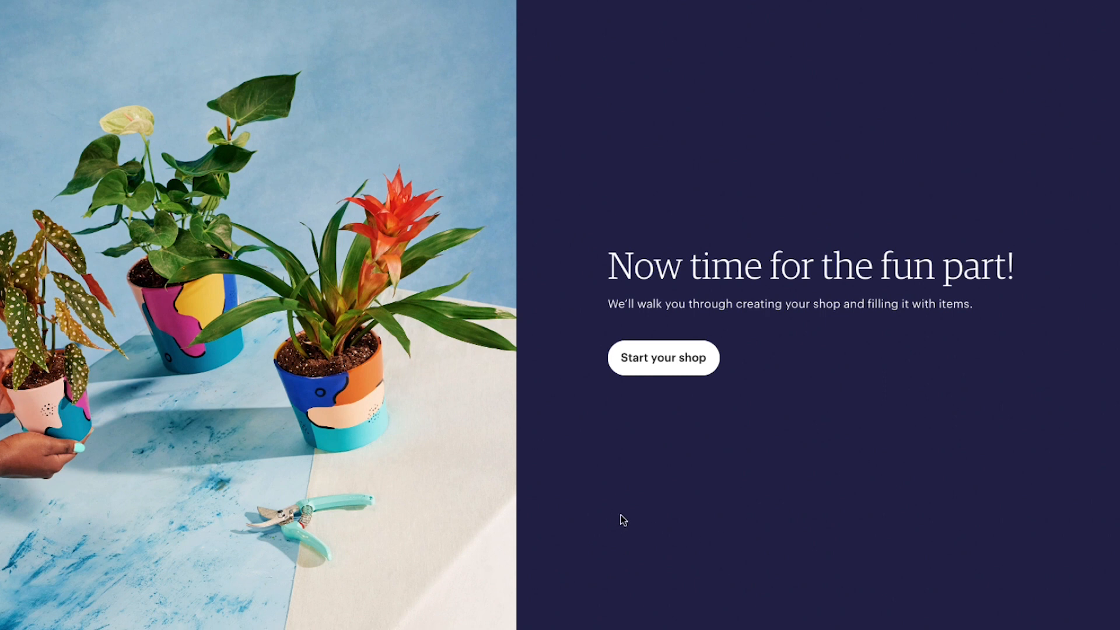
- Start the shop and save its preferences as English, United States and United States Dollar
left_click(649, 365)
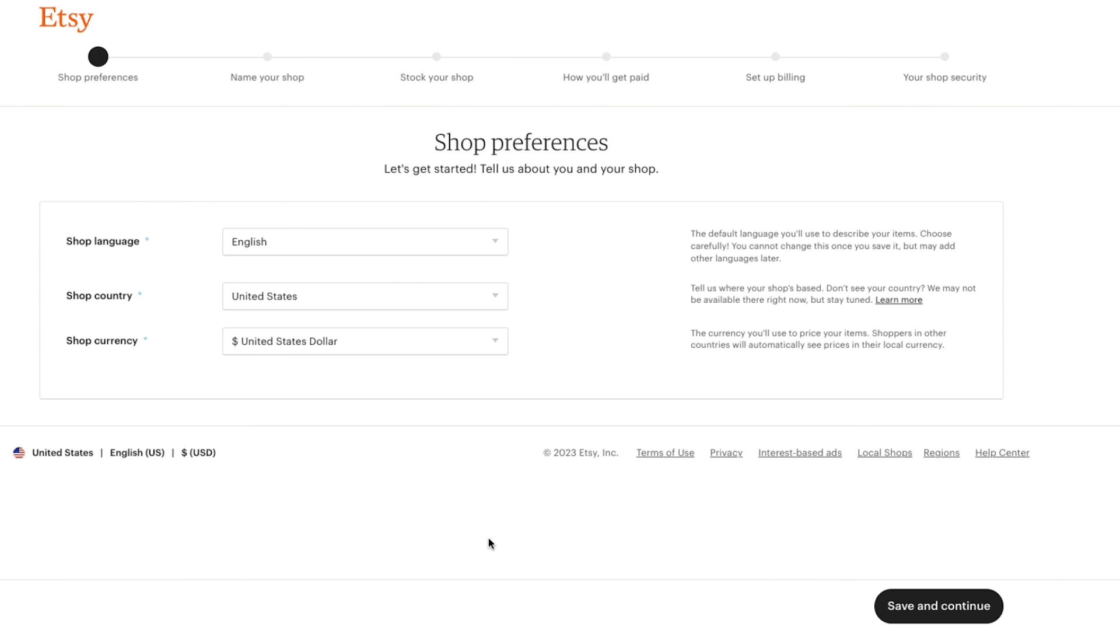
left_click(904, 612)
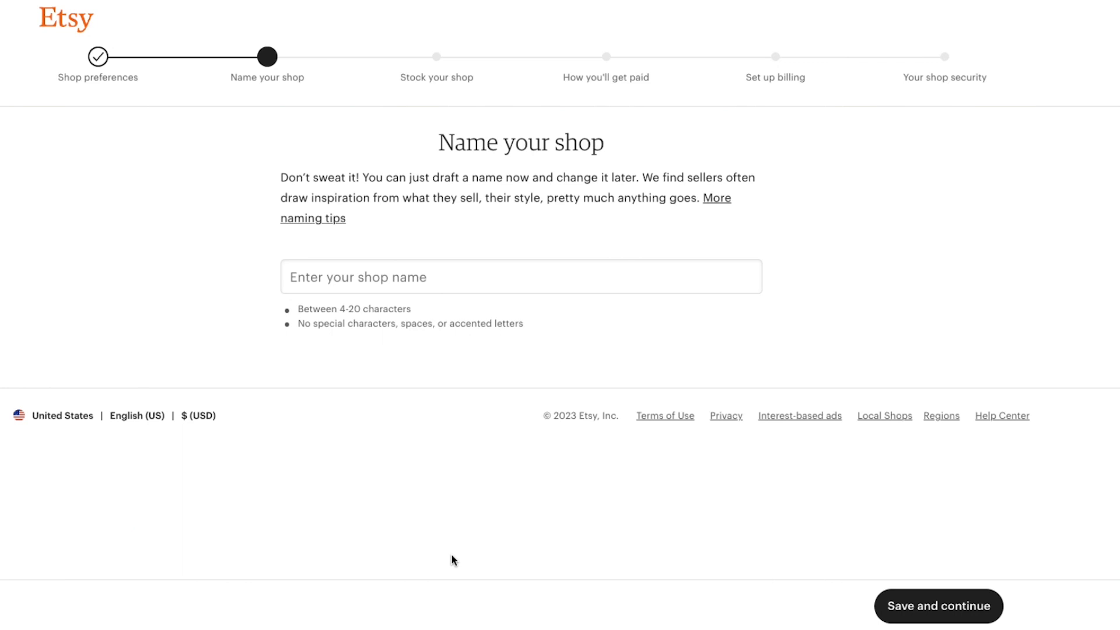
- Try MockupMagicStudio as the shop name, choose the suggested variant MockupMagicStudioCo, and save it
left_click(318, 284)
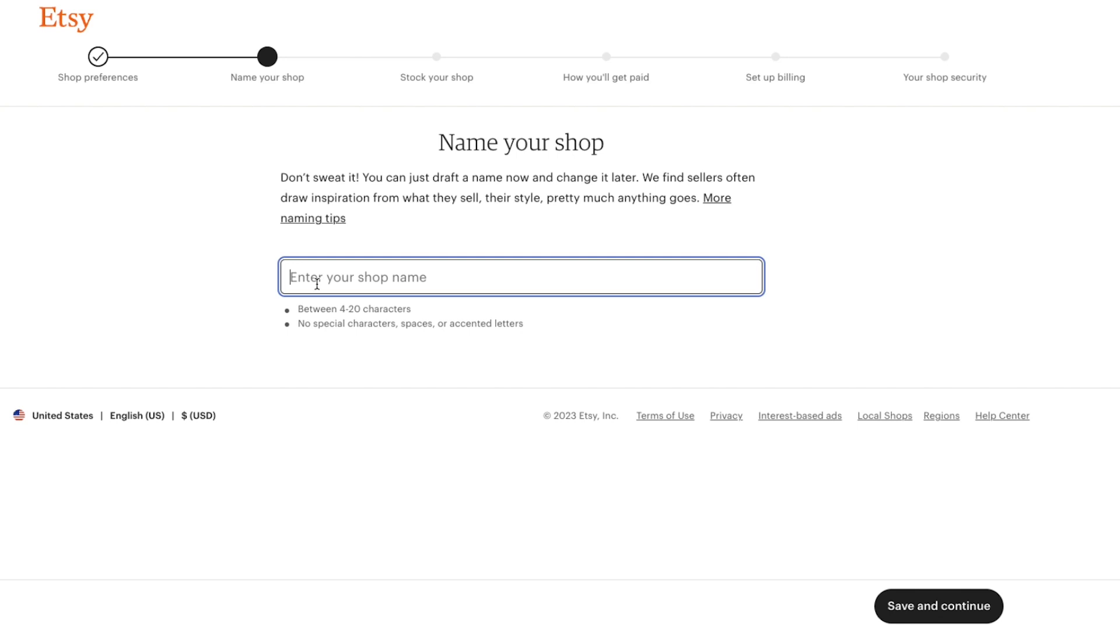
type("MockupMagicStudio")
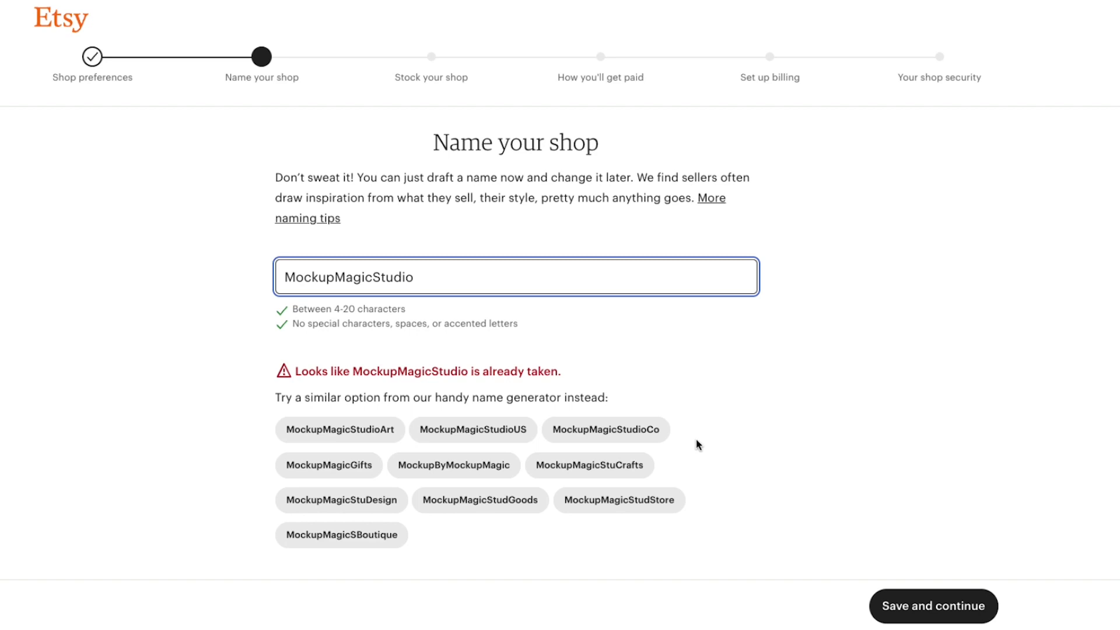
left_click(599, 431)
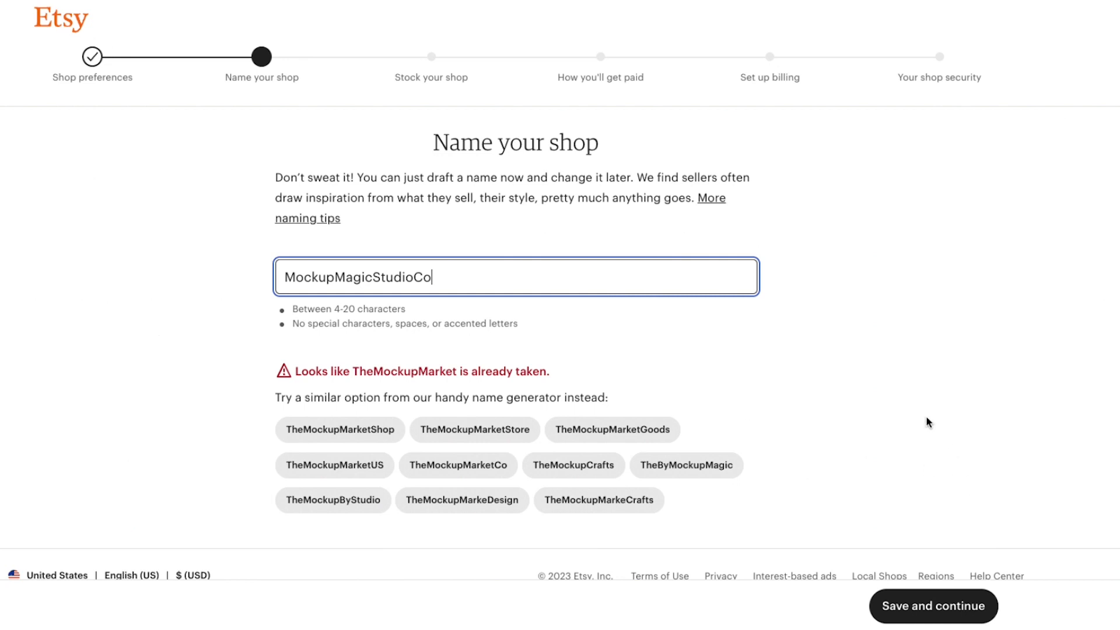
left_click(908, 610)
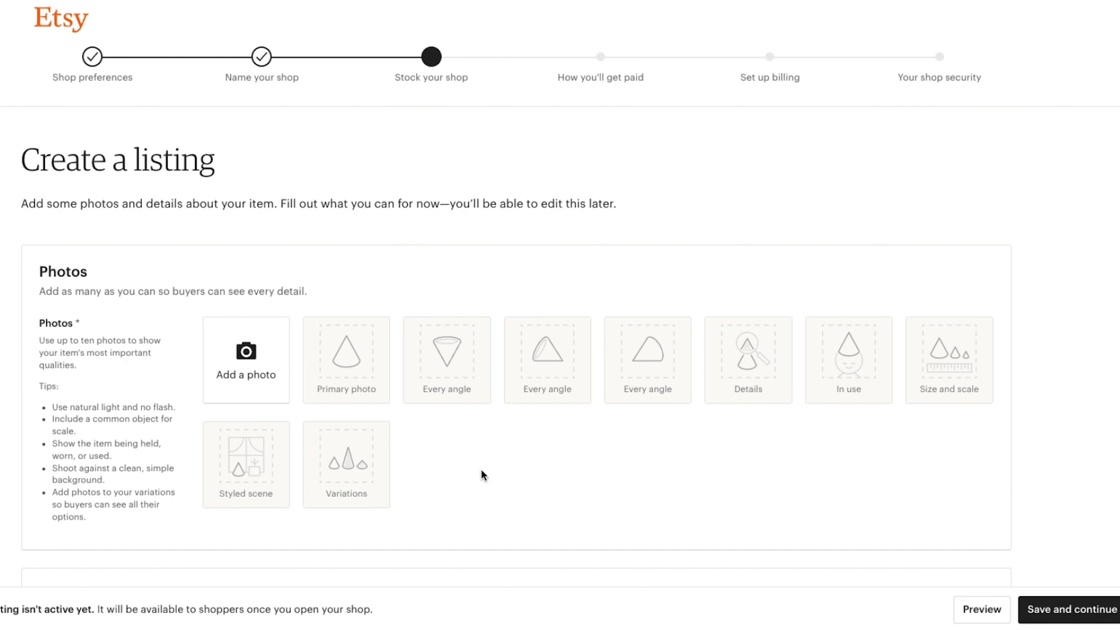
- Add swirly-heart-red.png from the T-Shirt Shop Images as the listing's primary photo
scroll(502, 455, "down", 1)
scroll(503, 455, "up", 1)
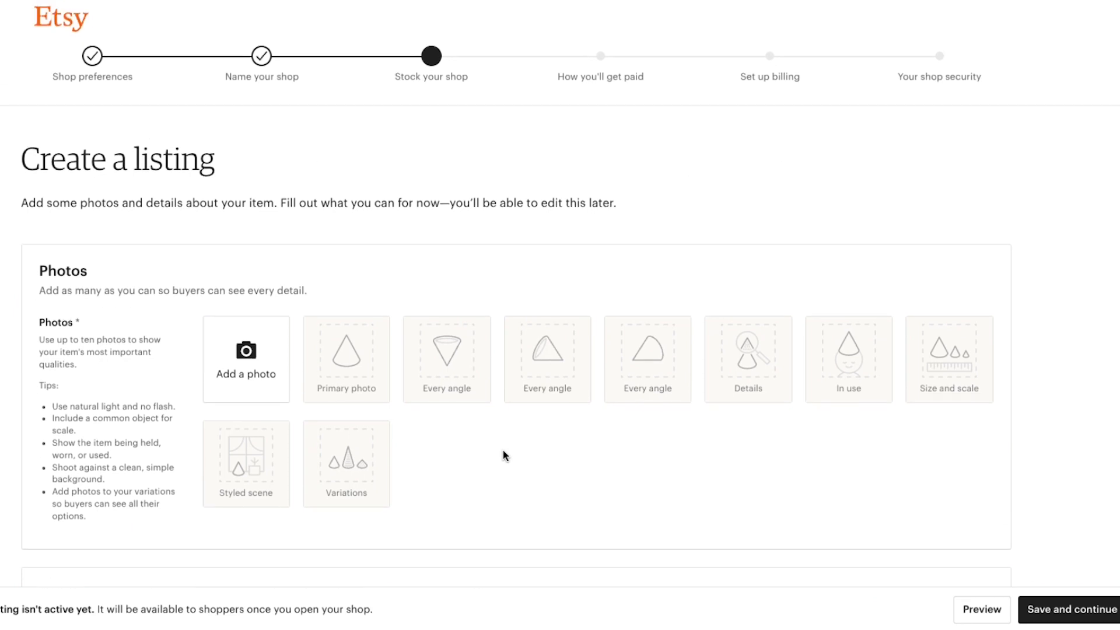
scroll(503, 455, "down", 1)
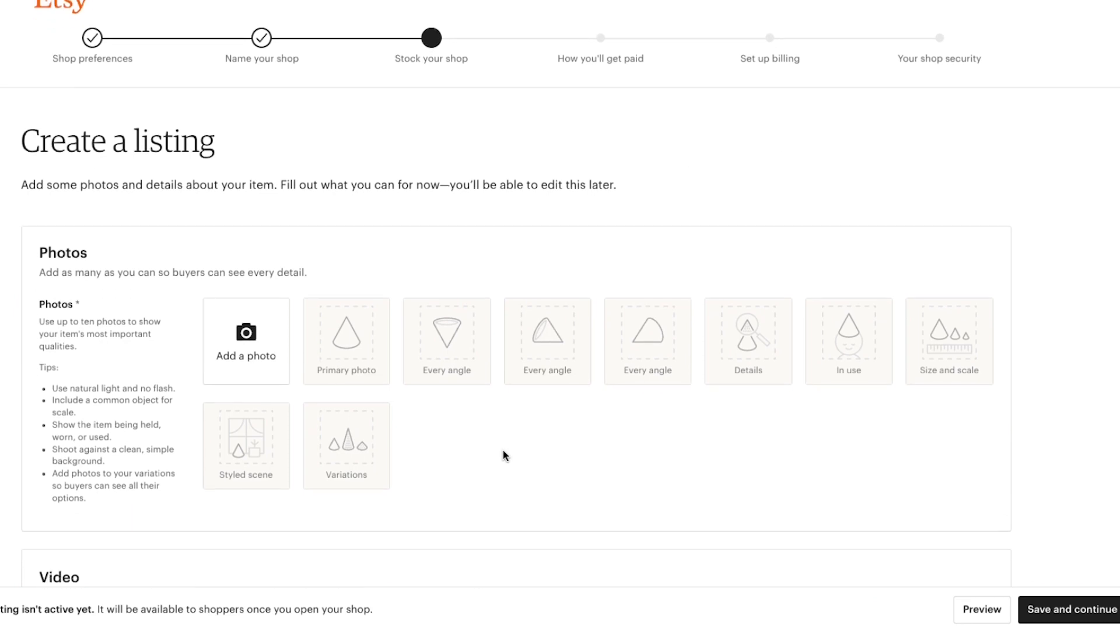
left_click(241, 352)
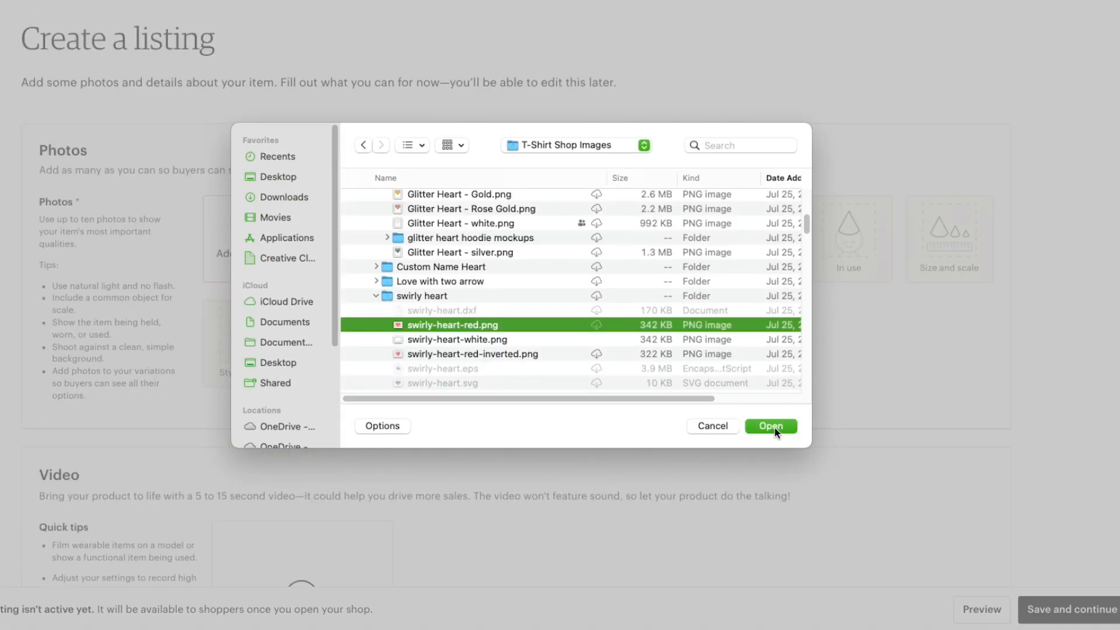
left_click(773, 427)
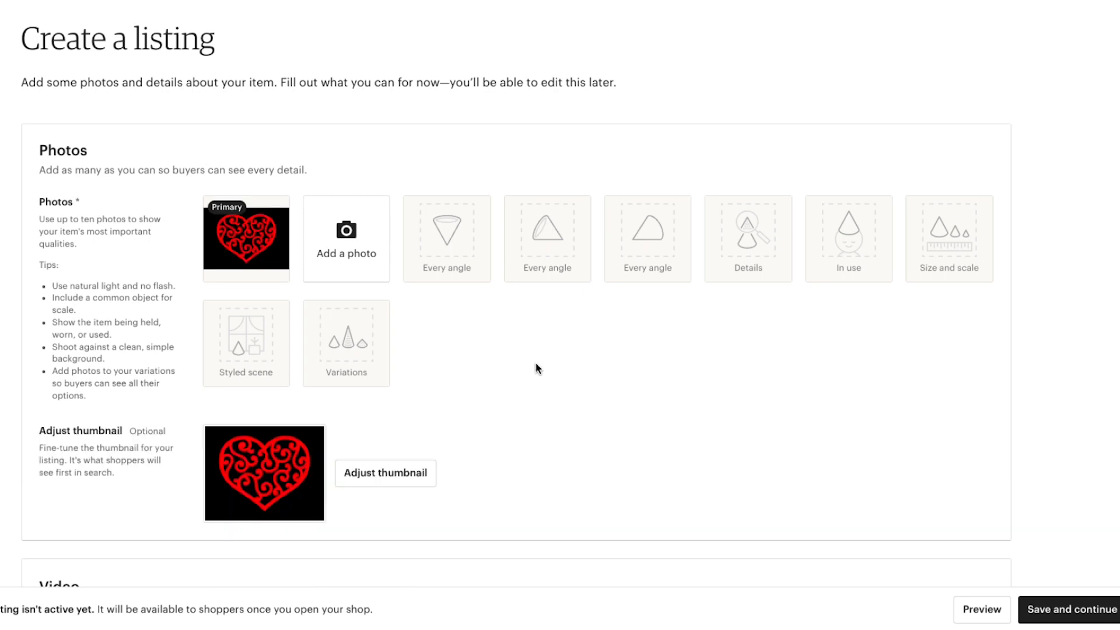
- Title the listing "Sample Listing" in the listing details
scroll(537, 368, "down", 1)
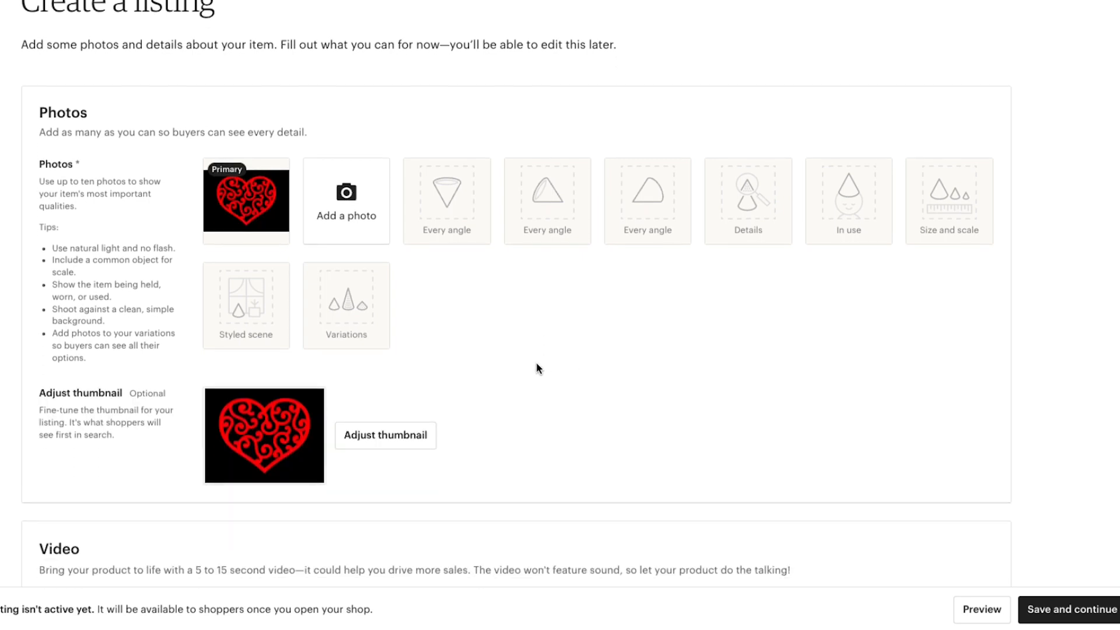
scroll(537, 368, "down", 6)
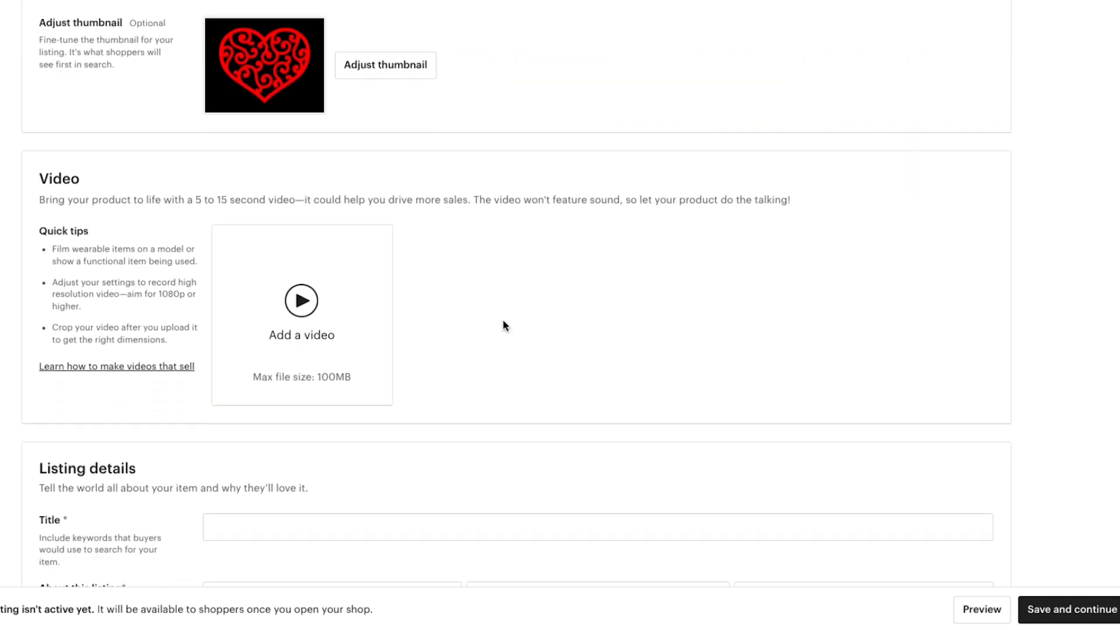
scroll(505, 325, "down", 1)
scroll(506, 325, "down", 2)
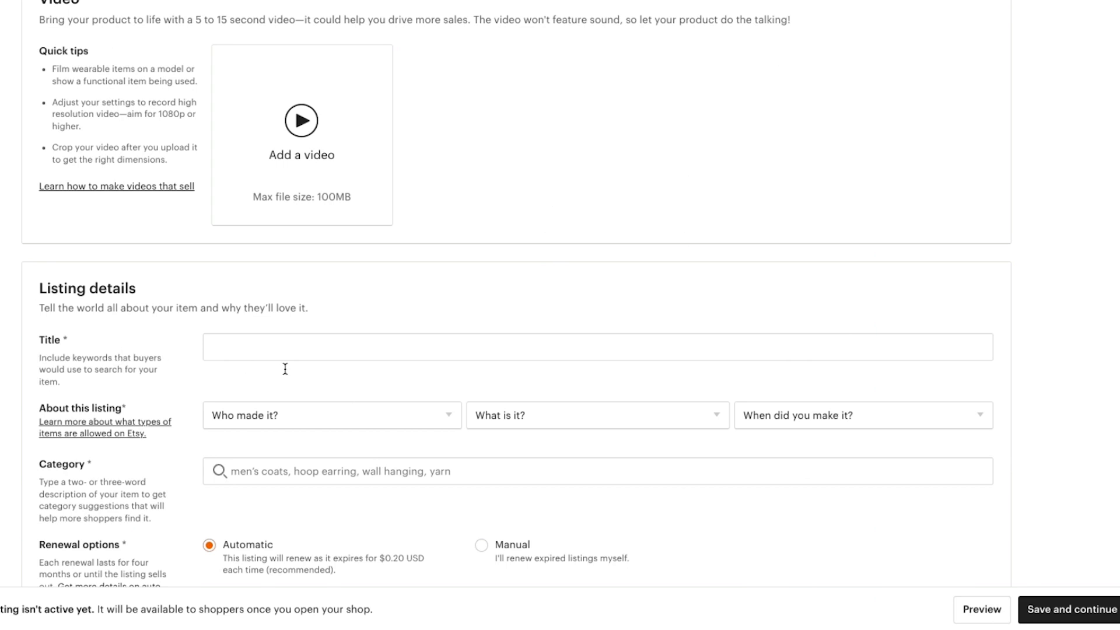
left_click(229, 350)
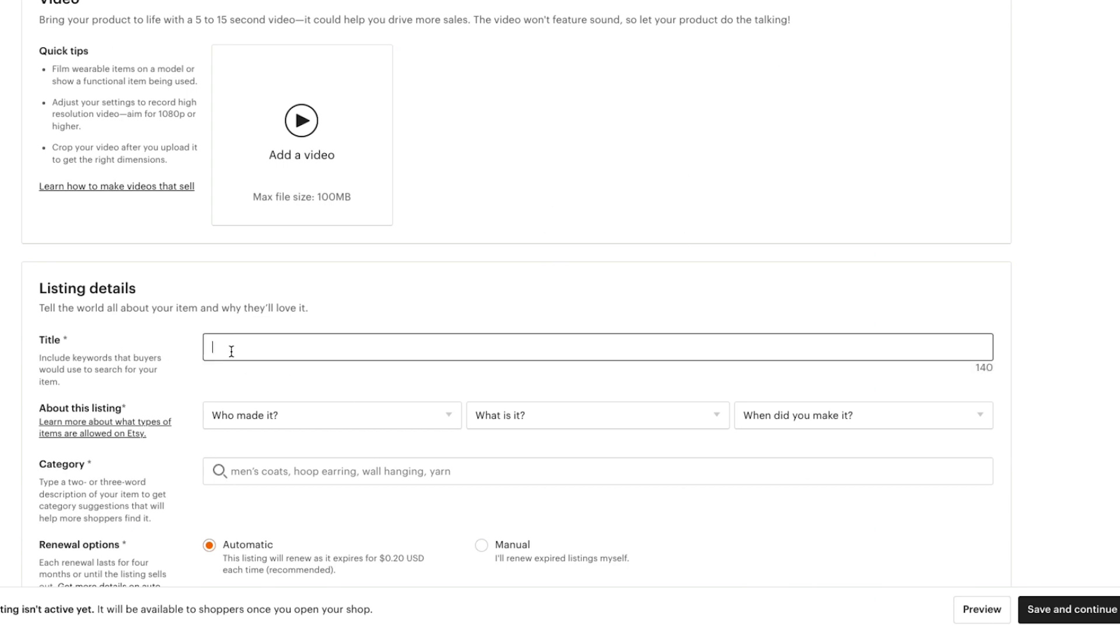
type("Sample Listing")
- Describe the item as made by "I did", "A finished product", and "Made To Order"
left_click(420, 417)
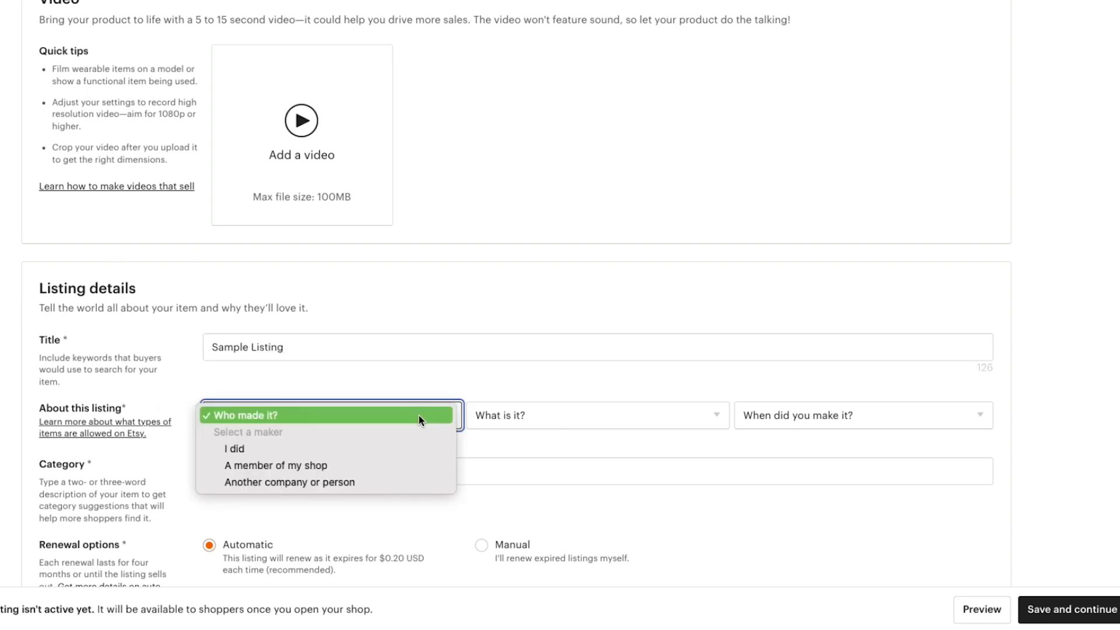
left_click(227, 450)
left_click(585, 414)
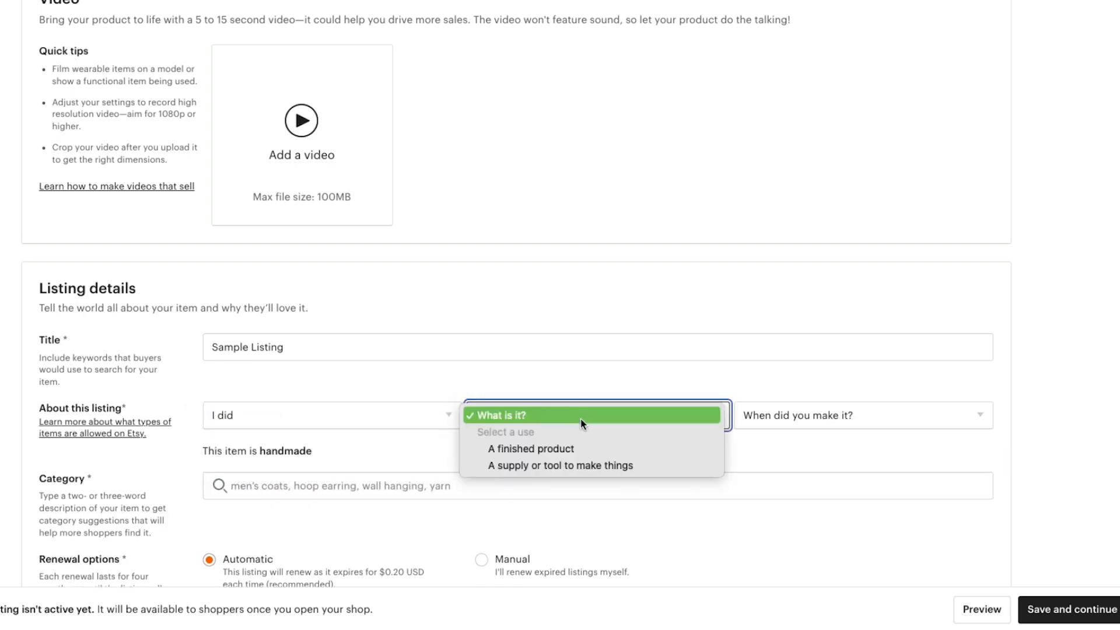
left_click(529, 451)
left_click(839, 423)
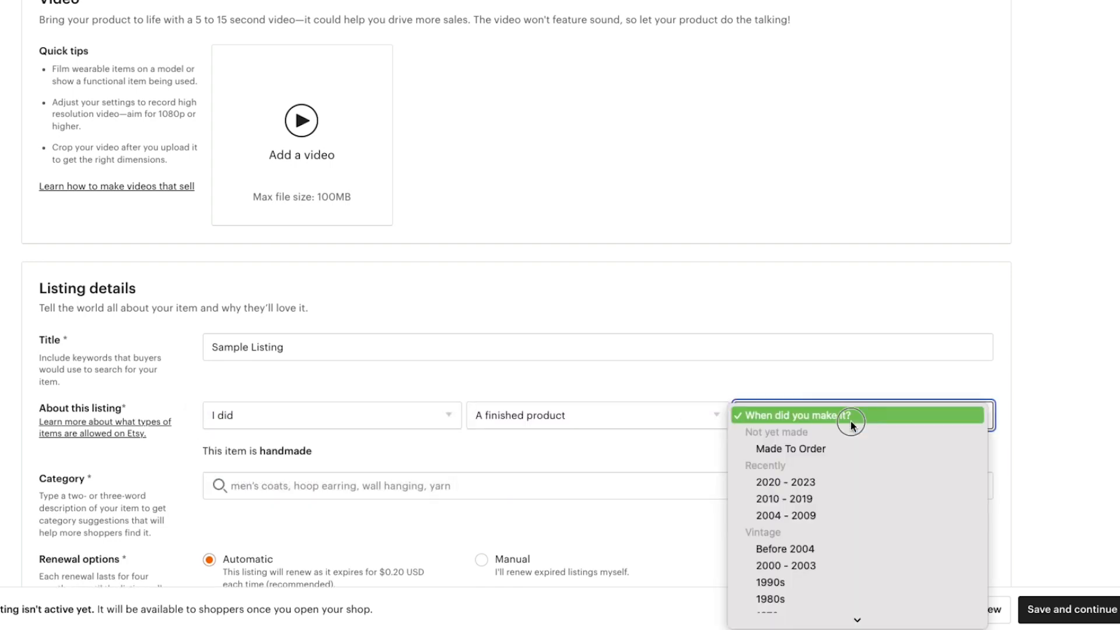
left_click(811, 449)
- Search the categories for "mockup" and assign Digital under Art & Collectibles, Drawing & Illustration
scroll(618, 445, "down", 2)
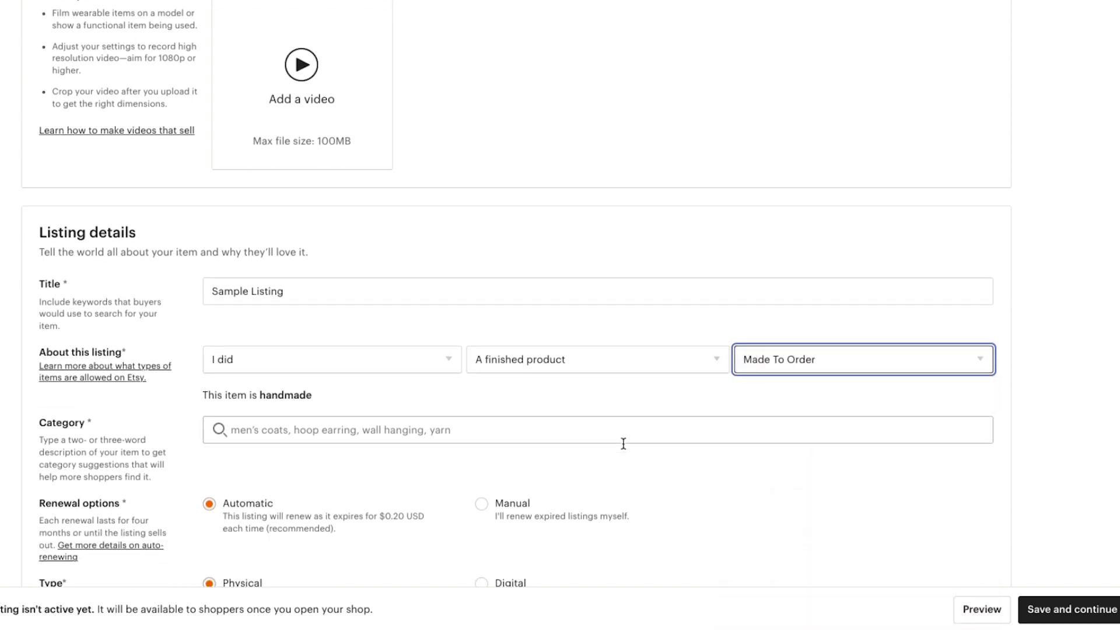
left_click(269, 436)
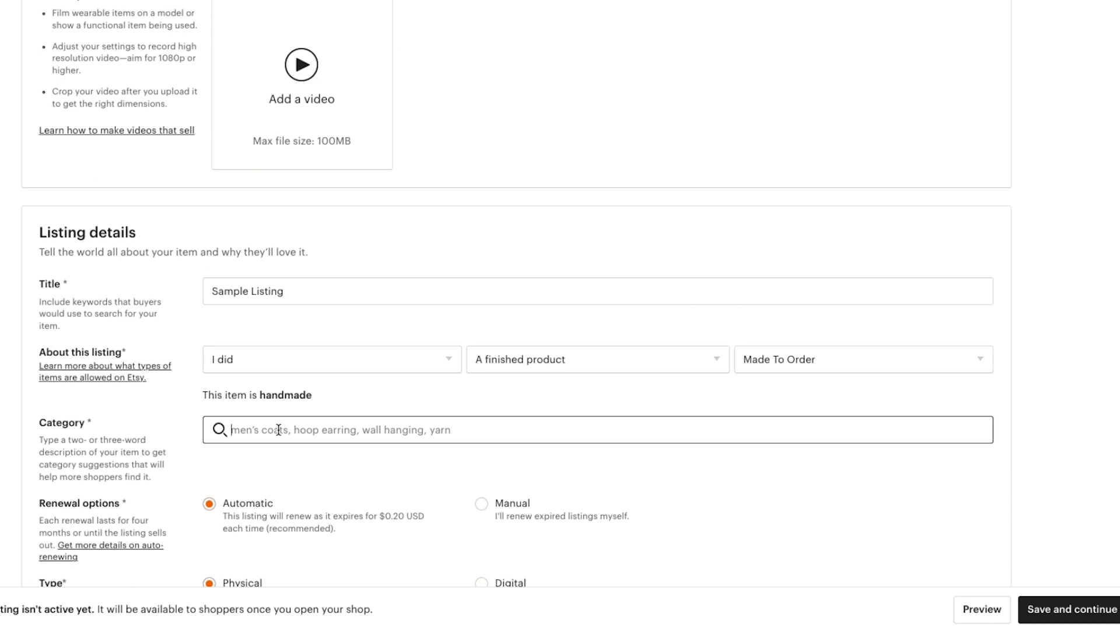
type("mockup")
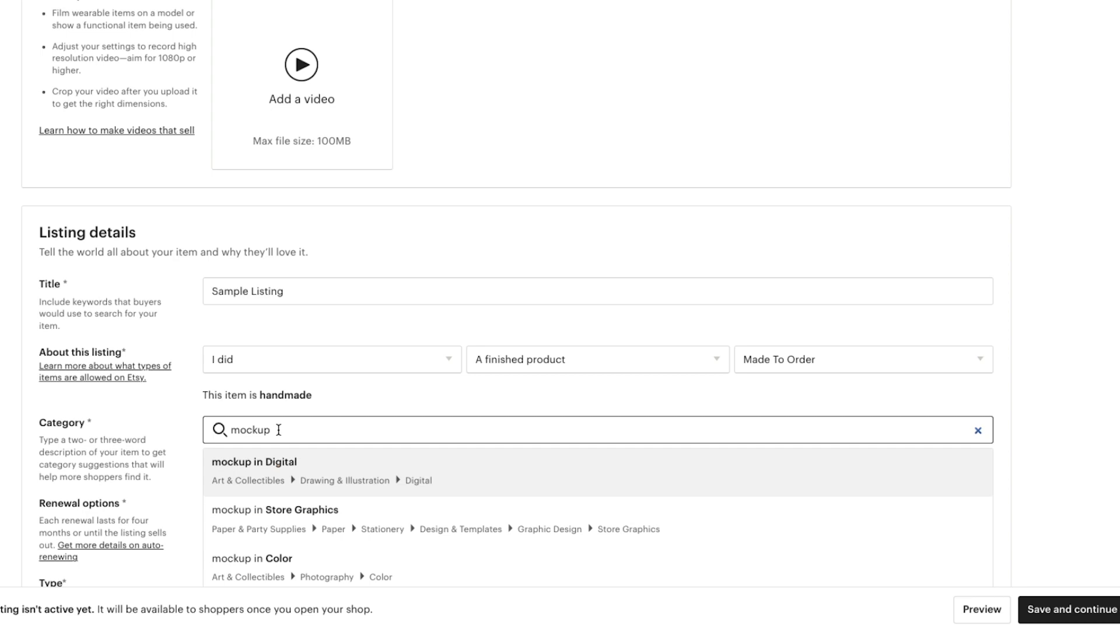
left_click(252, 464)
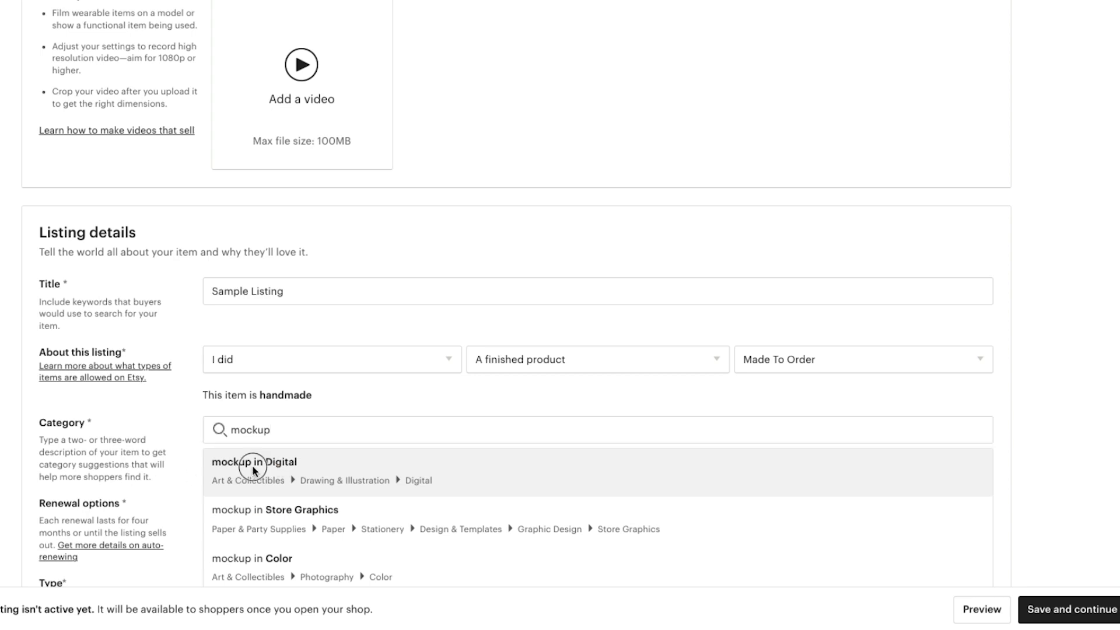
- Enter "Sample" as the listing description and set the item type to Digital
scroll(608, 552, "down", 3)
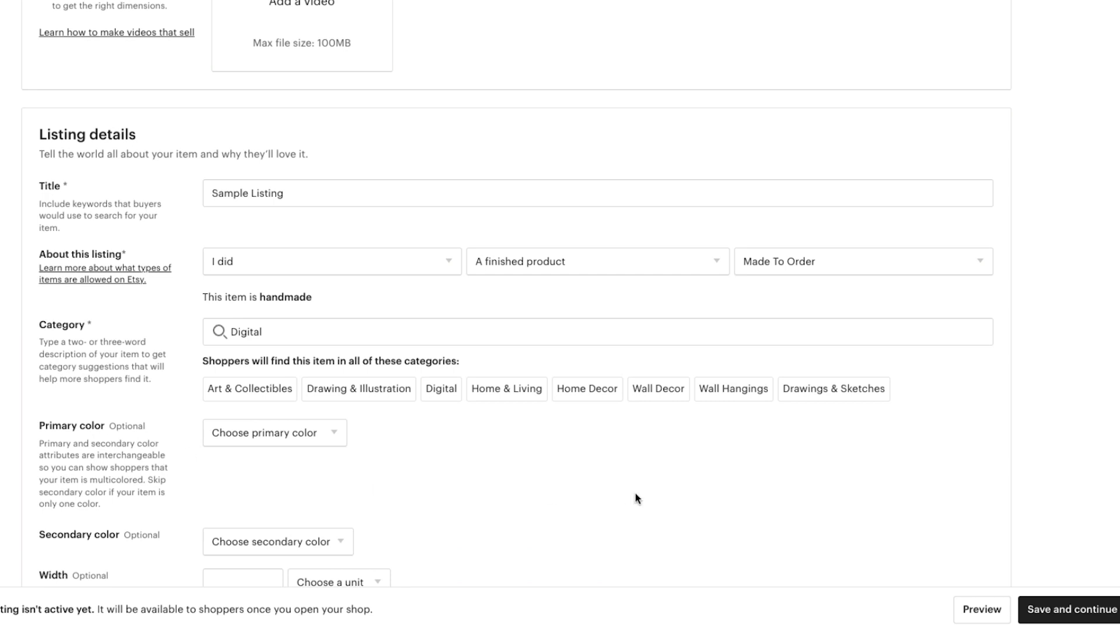
scroll(555, 482, "down", 5)
scroll(553, 479, "down", 3)
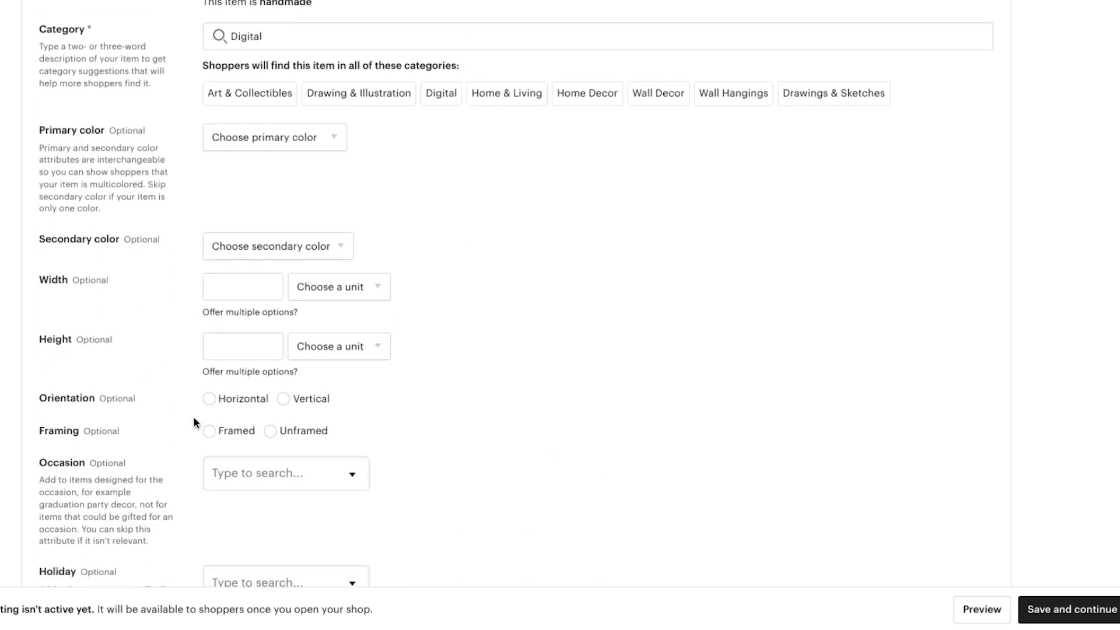
scroll(553, 430, "down", 3)
scroll(553, 432, "down", 5)
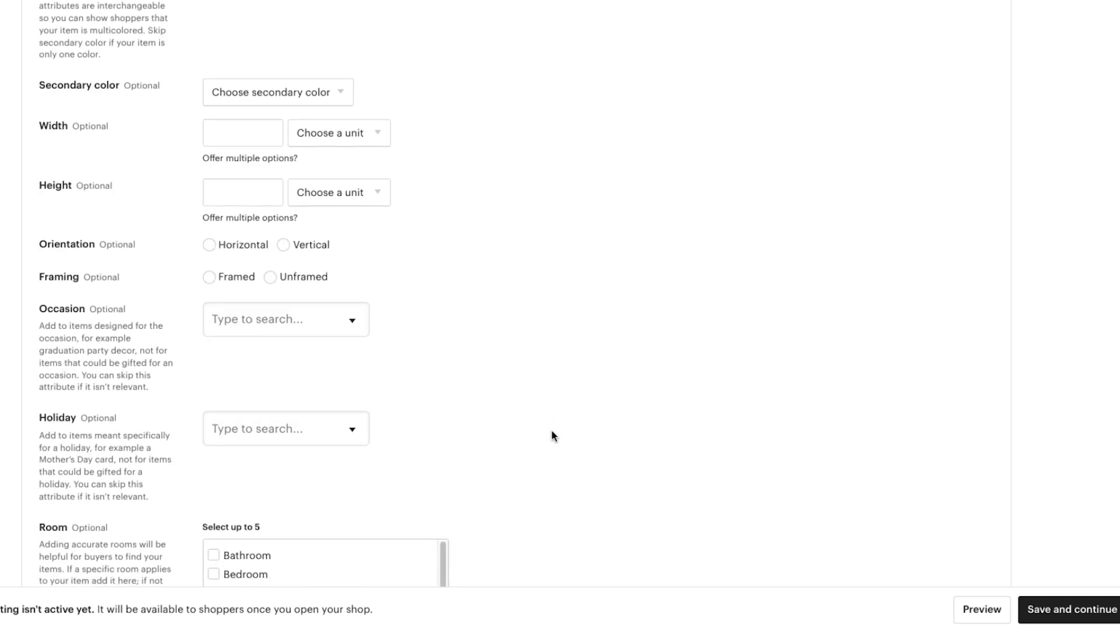
scroll(644, 444, "down", 10)
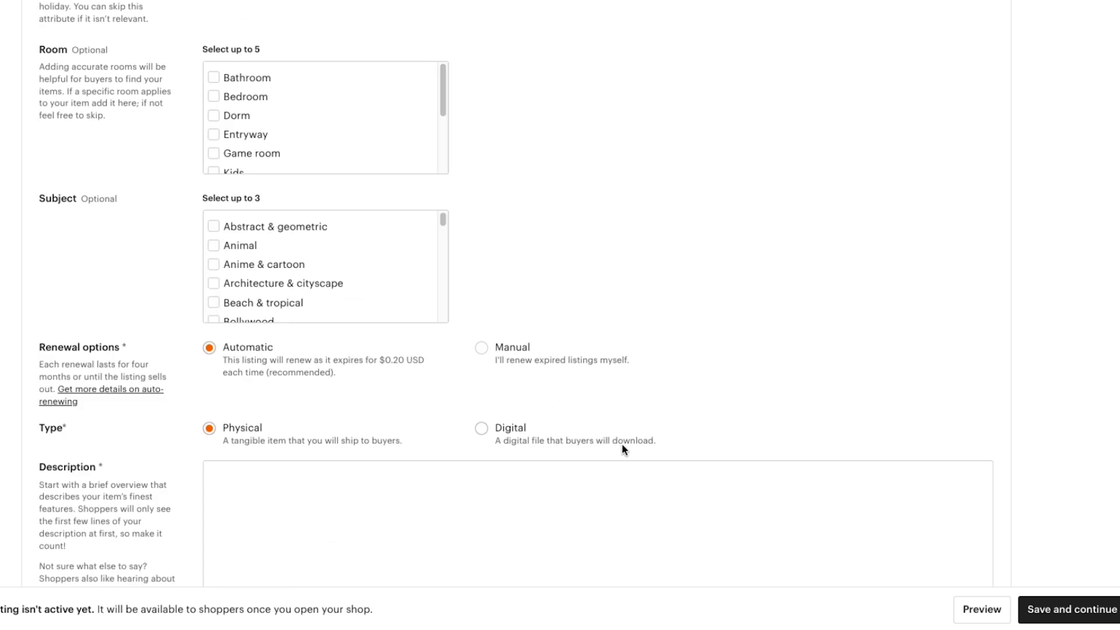
left_click(231, 381)
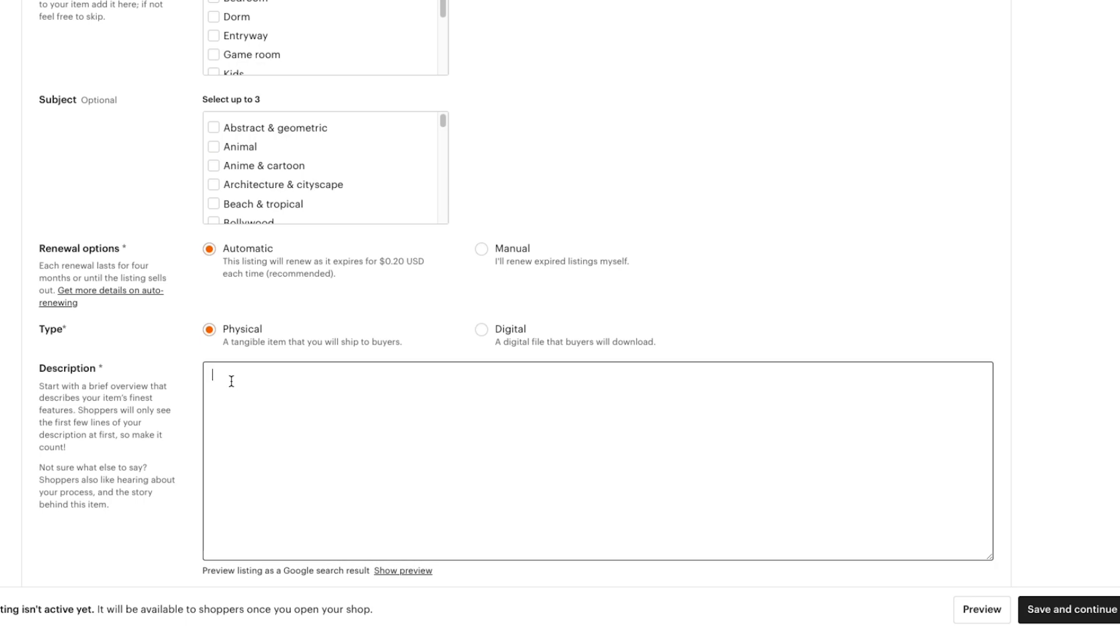
type("Sample")
left_click(480, 330)
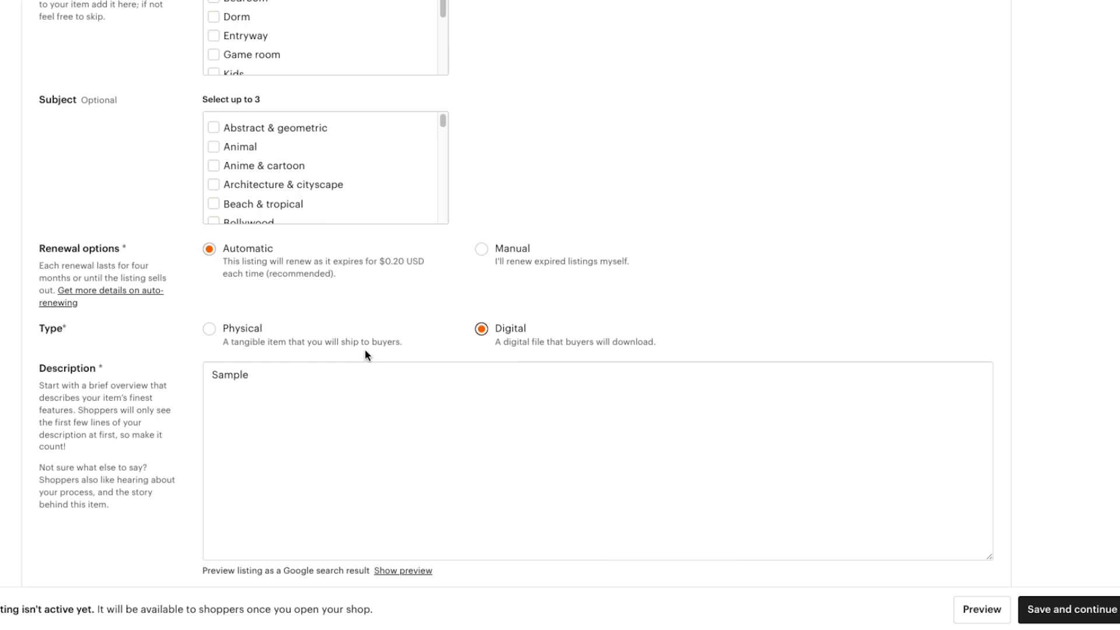
scroll(365, 354, "down", 3)
scroll(365, 354, "down", 3)
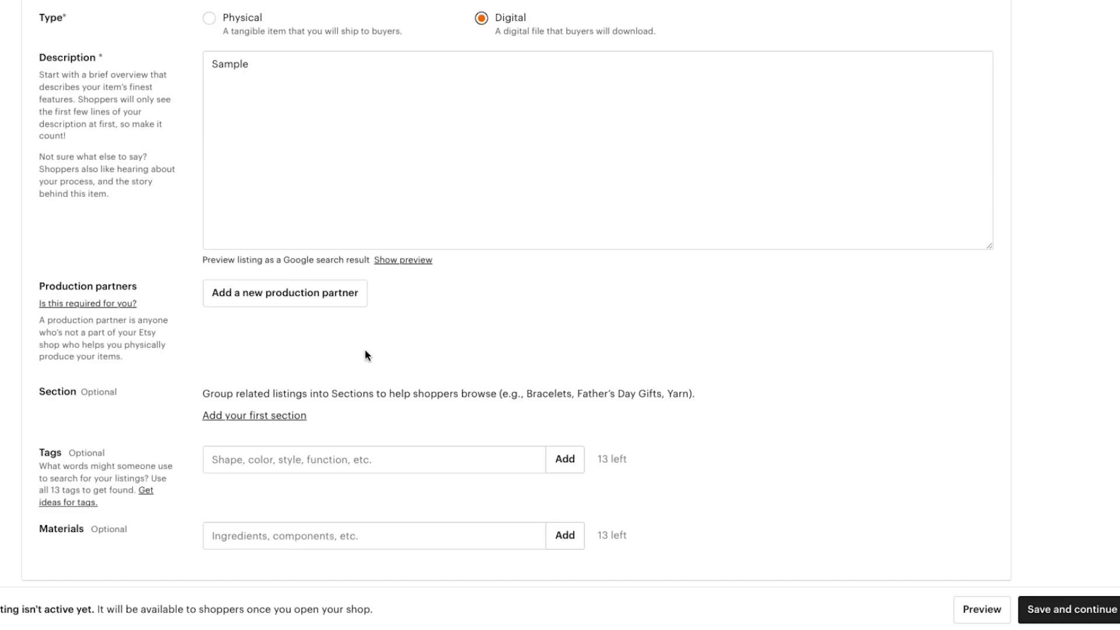
- Set the listing's price to $1.00 under Inventory and pricing
scroll(366, 350, "down", 1)
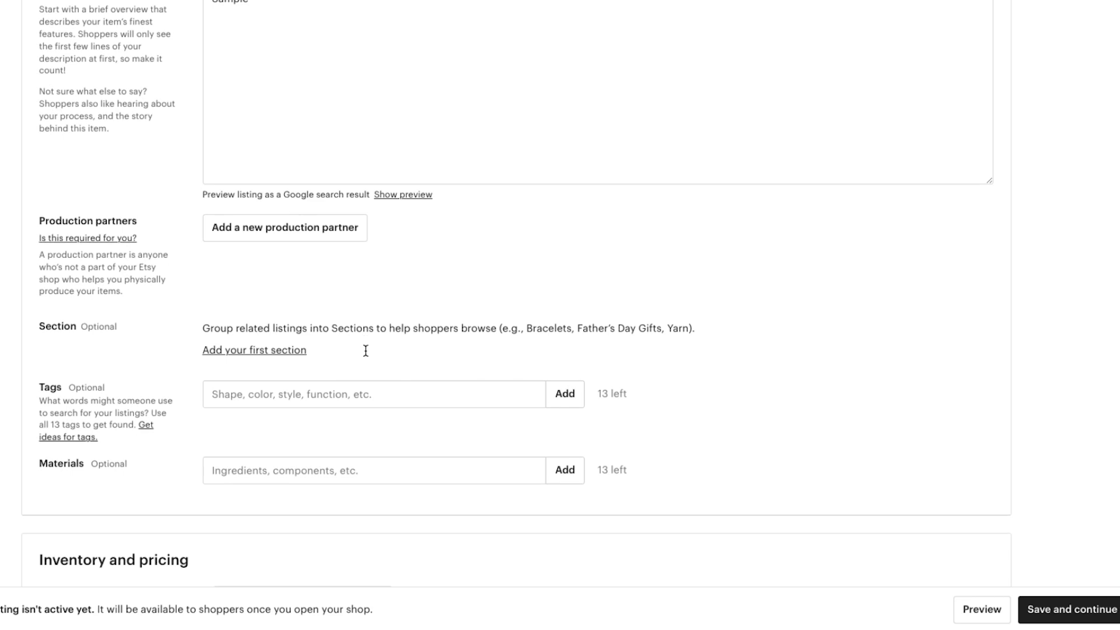
scroll(144, 330, "down", 1)
scroll(144, 330, "down", 1)
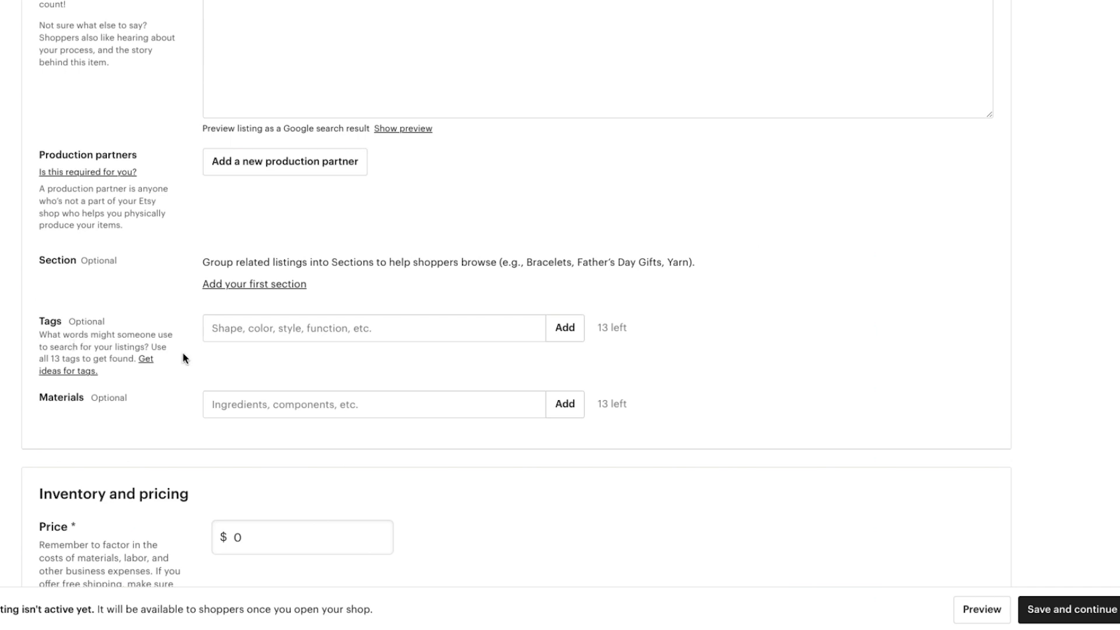
scroll(183, 356, "down", 2)
scroll(155, 351, "down", 2)
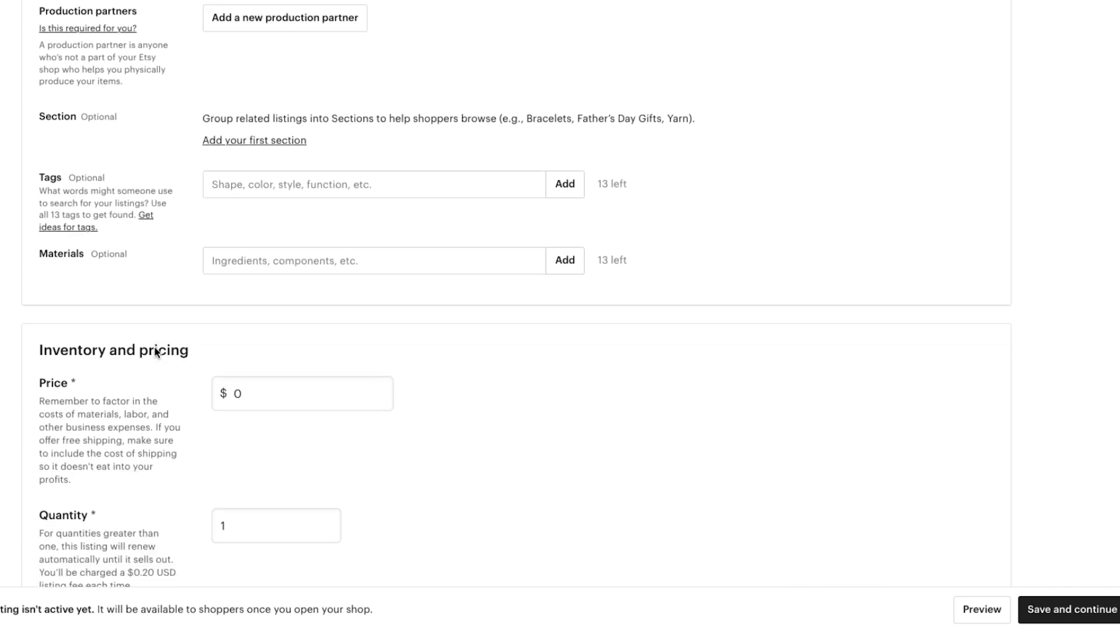
double_click(234, 333)
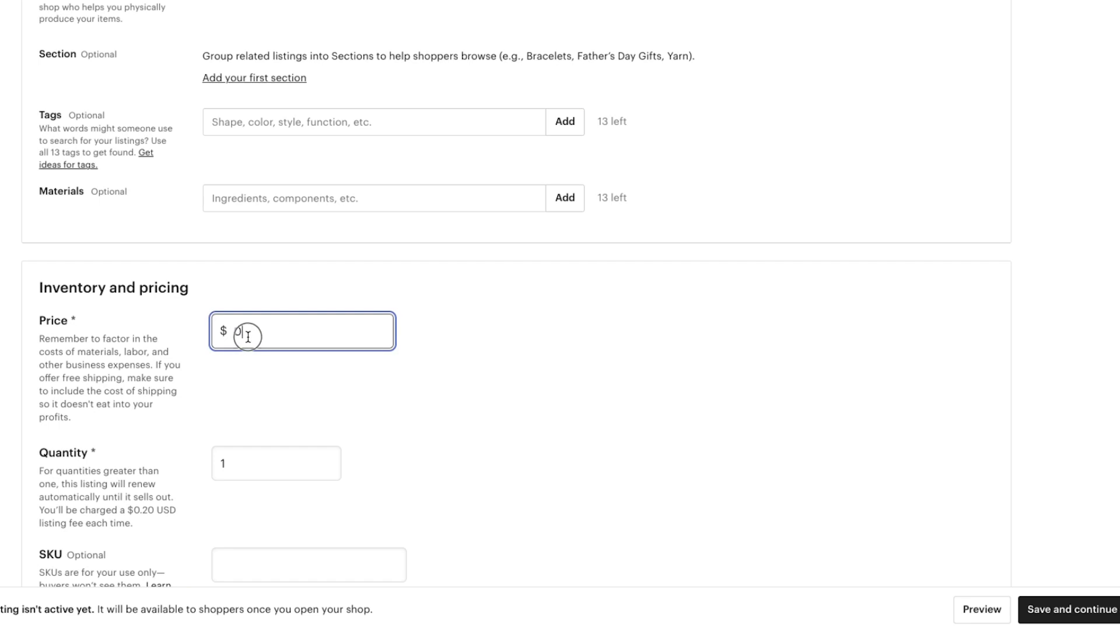
type("1.00")
left_click(513, 417)
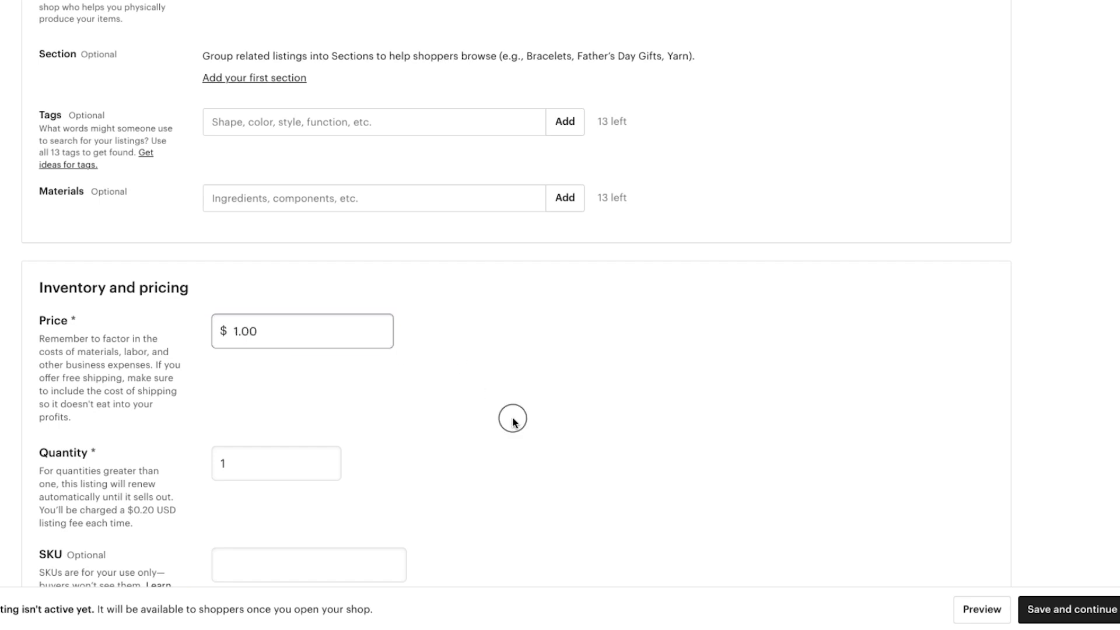
- Change when the item was made to "2020 - 2023" in the listing details
scroll(531, 380, "down", 3)
scroll(522, 357, "down", 2)
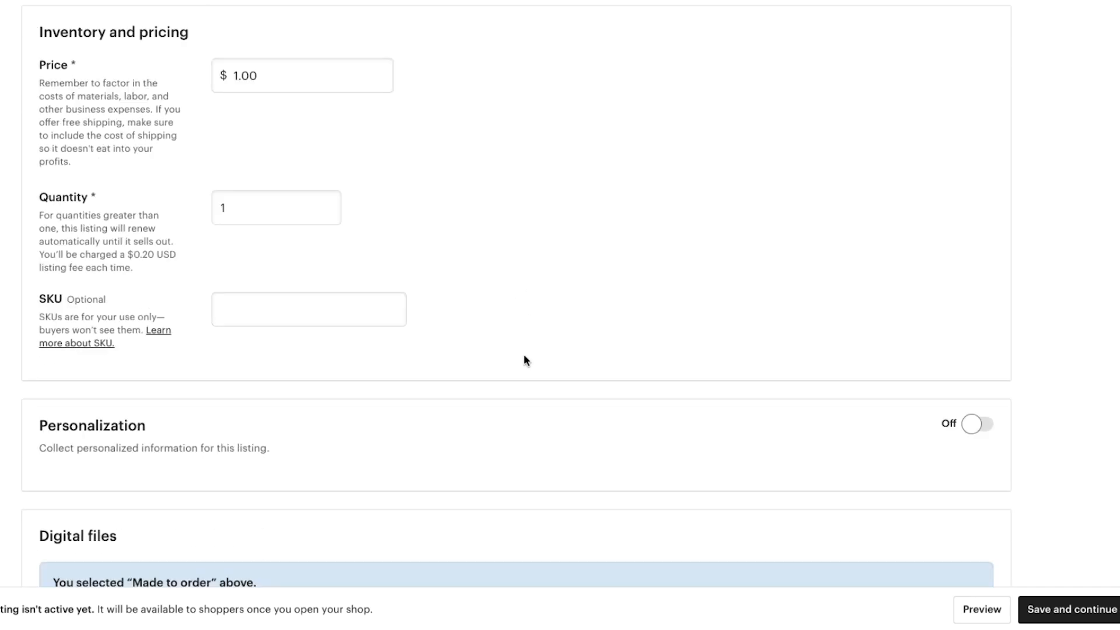
scroll(513, 360, "down", 2)
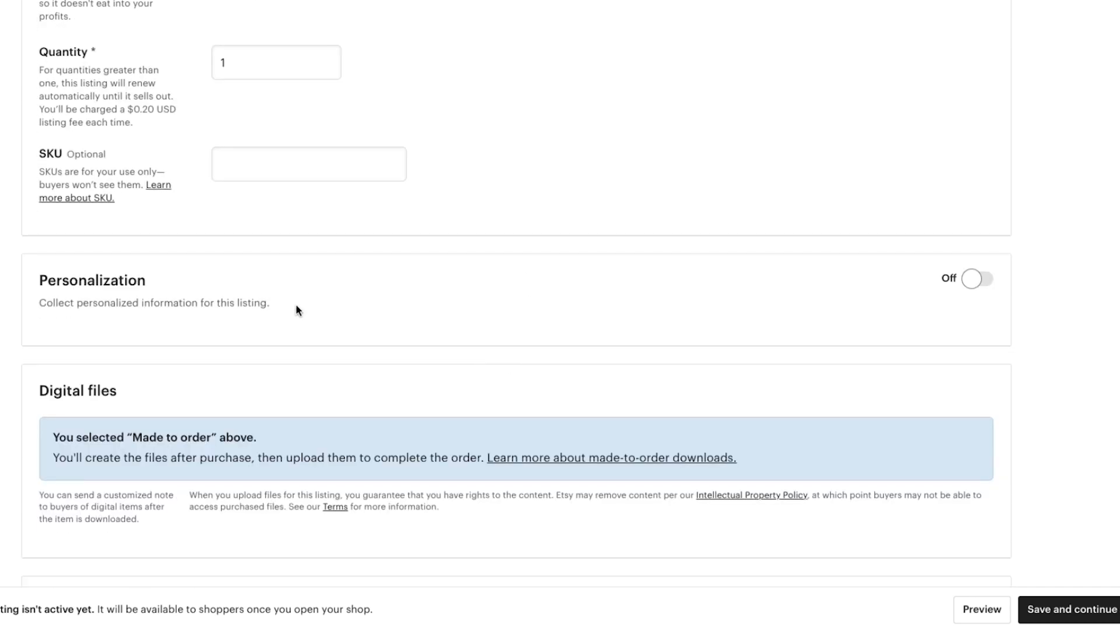
scroll(475, 321, "down", 2)
scroll(476, 321, "down", 1)
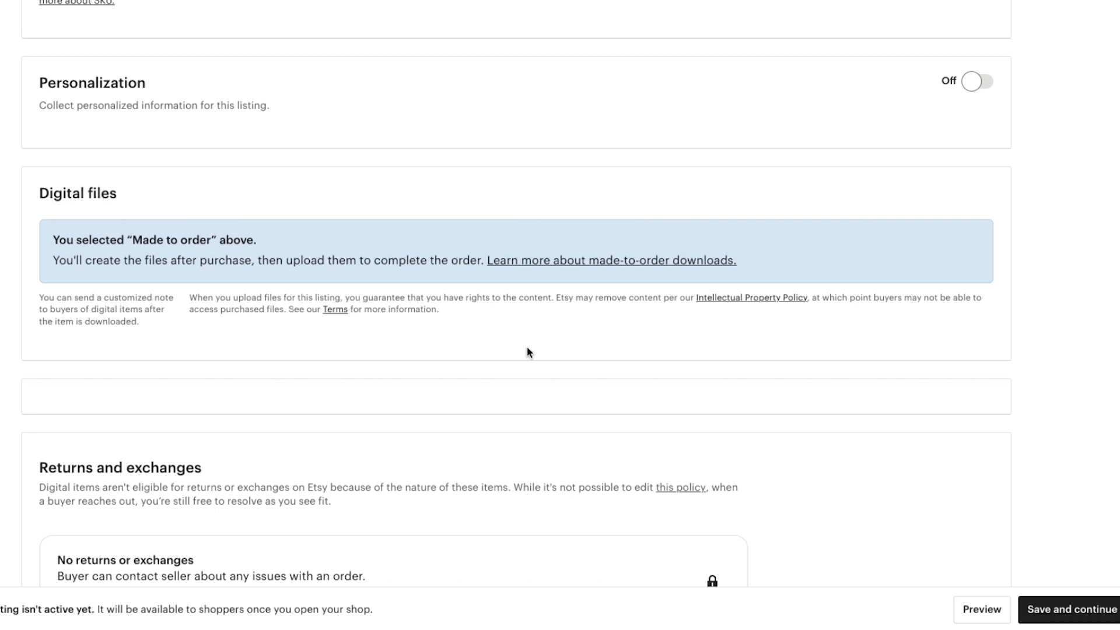
scroll(522, 355, "up", 10)
scroll(530, 358, "up", 10)
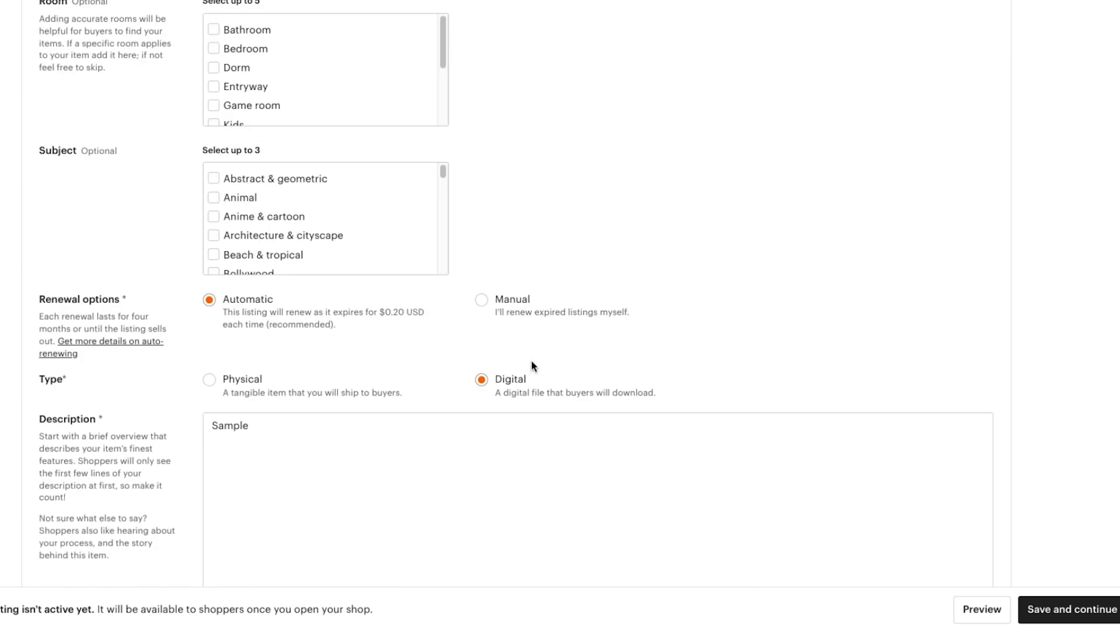
scroll(530, 366, "up", 15)
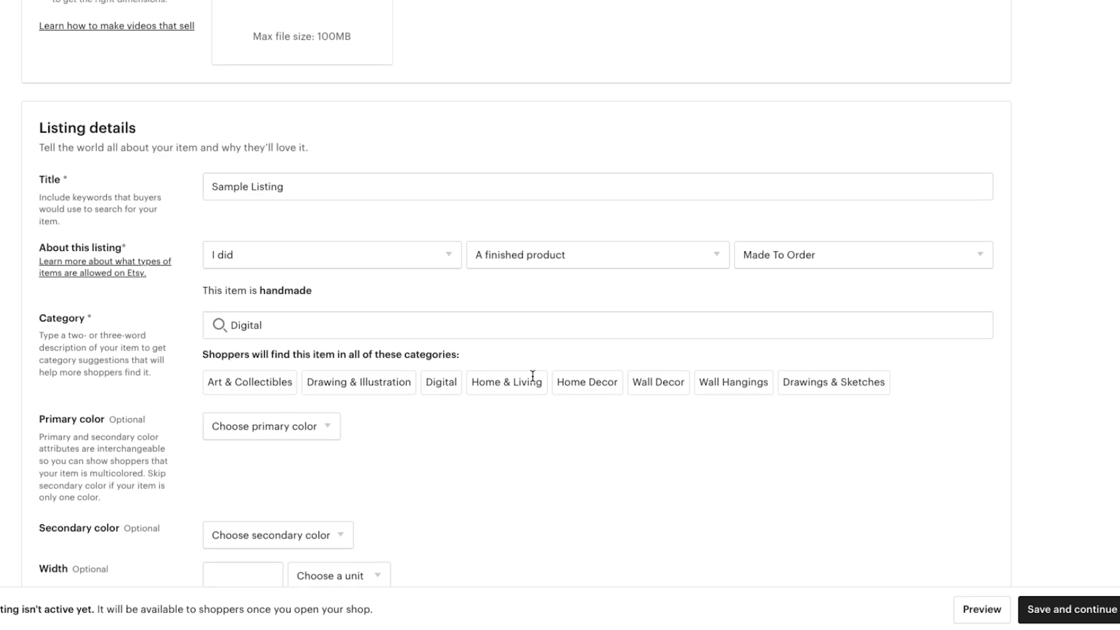
left_click(972, 269)
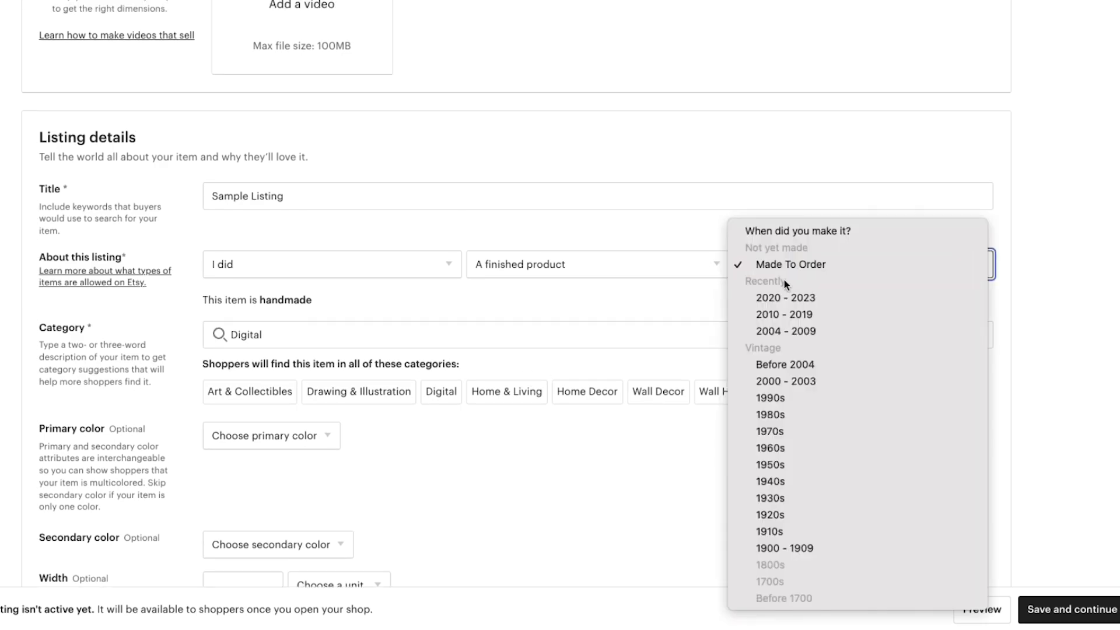
left_click(776, 296)
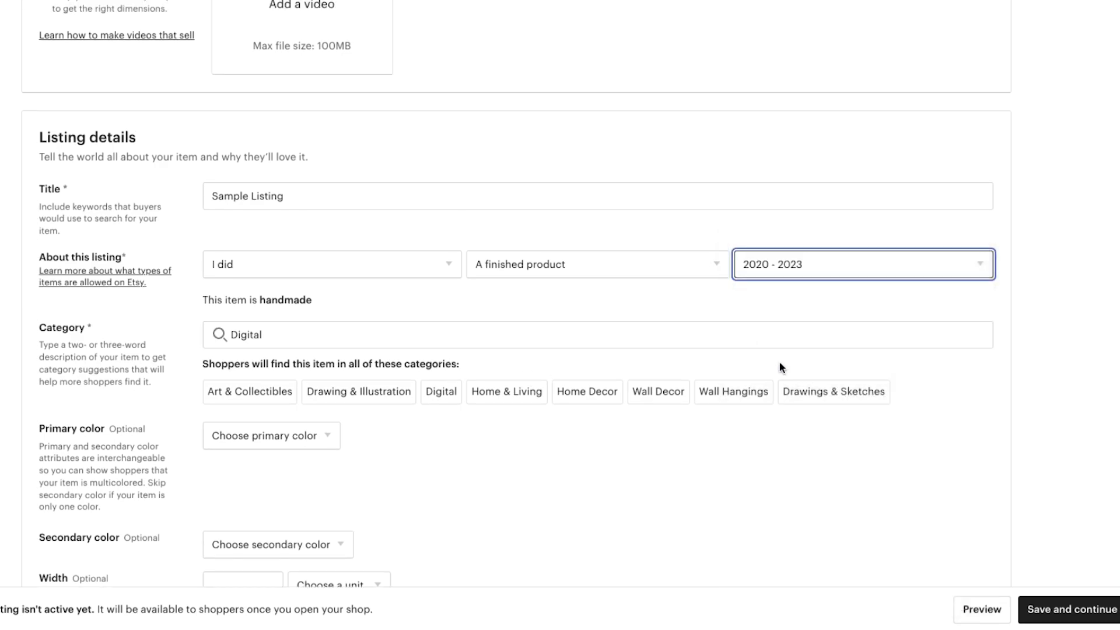
- Upload swirly-heart-red.png as the listing's downloadable digital file
scroll(780, 367, "down", 17)
scroll(741, 367, "down", 14)
scroll(740, 367, "down", 5)
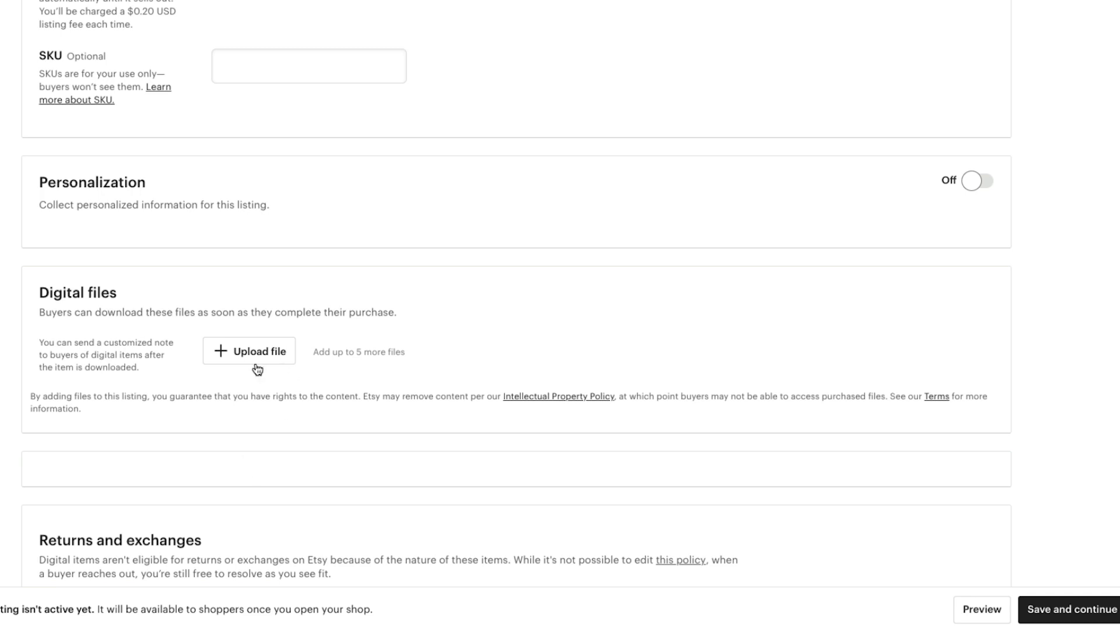
left_click(247, 365)
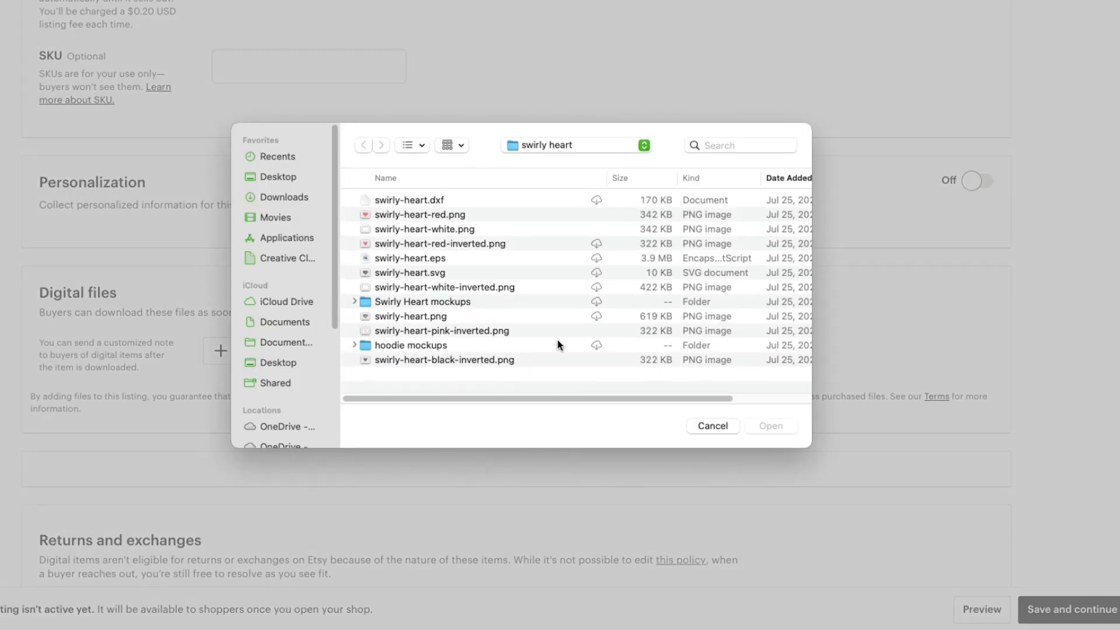
left_click(400, 220)
left_click(770, 425)
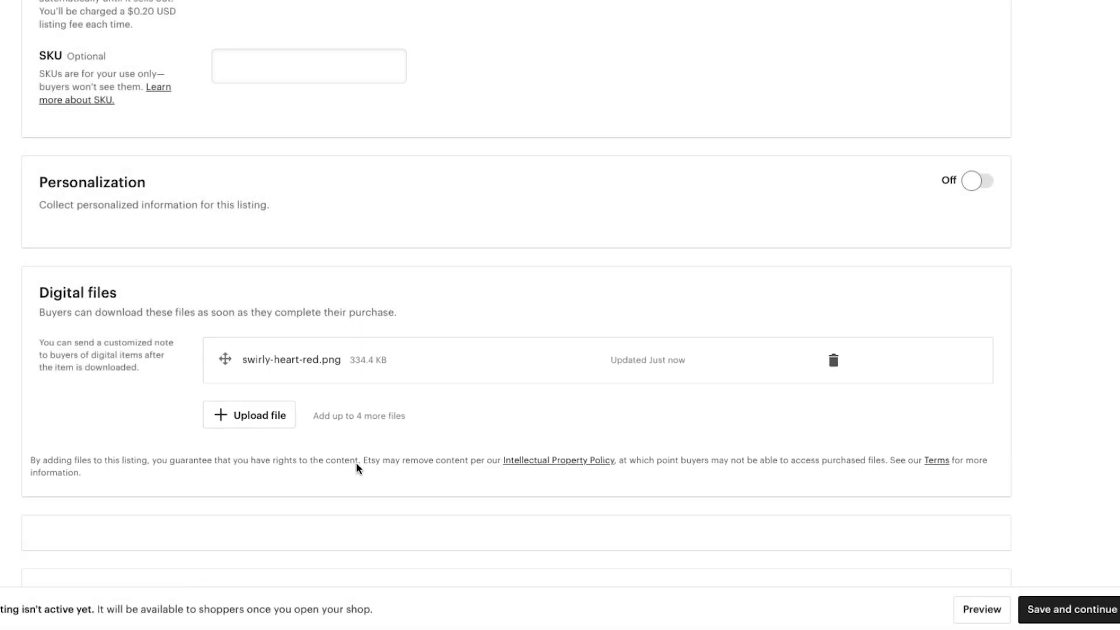
- Save the finished listing and postpone adding more listings to continue to the payment setup
scroll(488, 396, "down", 1)
scroll(489, 395, "down", 3)
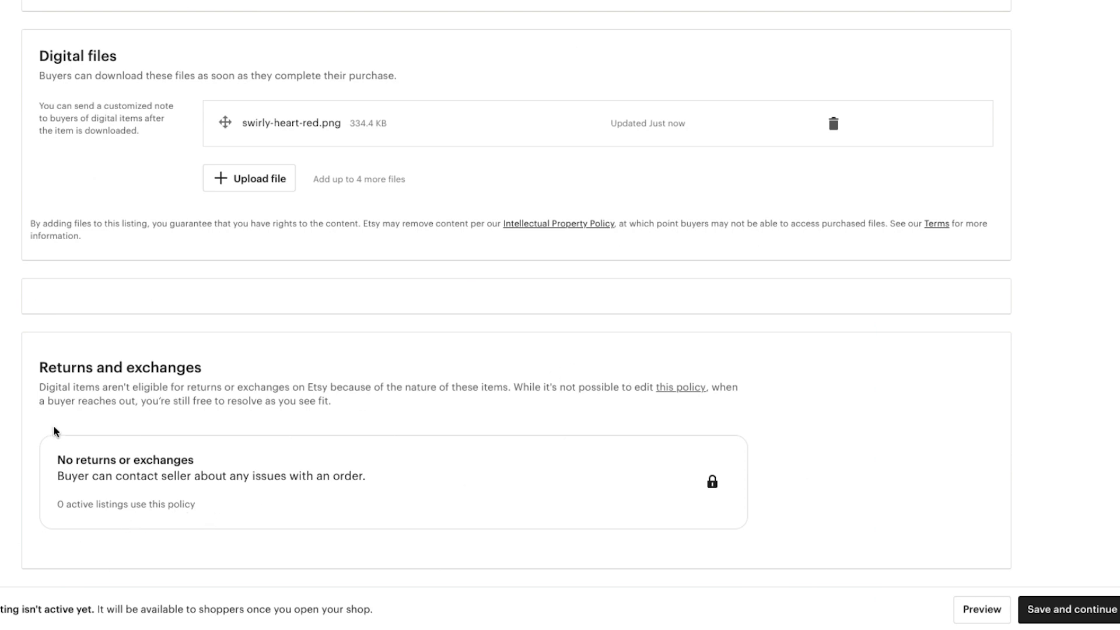
left_click(1059, 616)
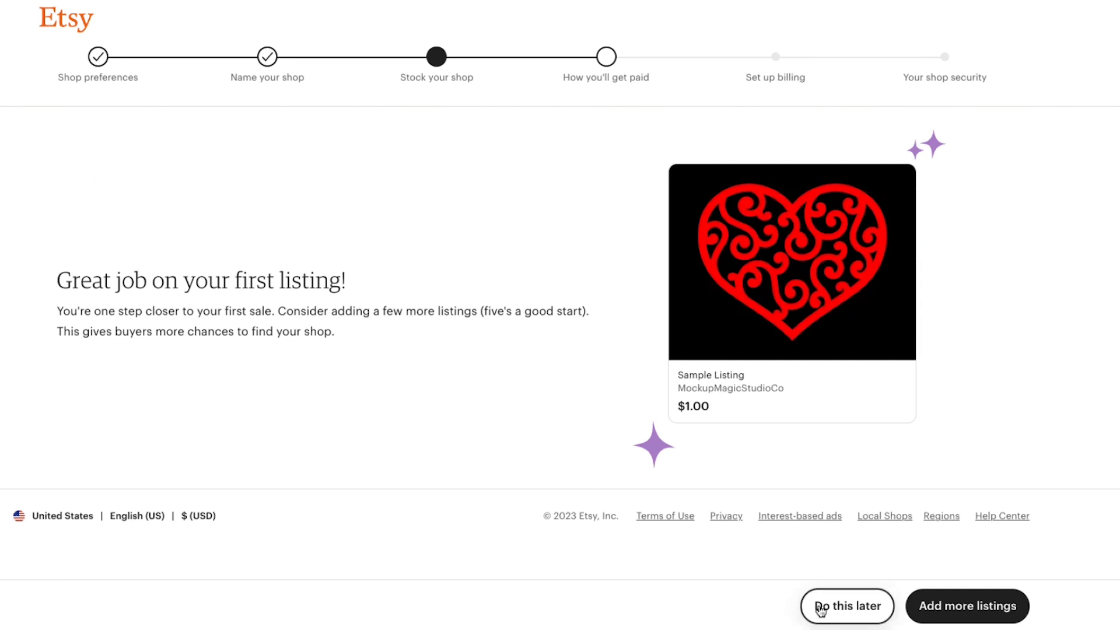
left_click(838, 611)
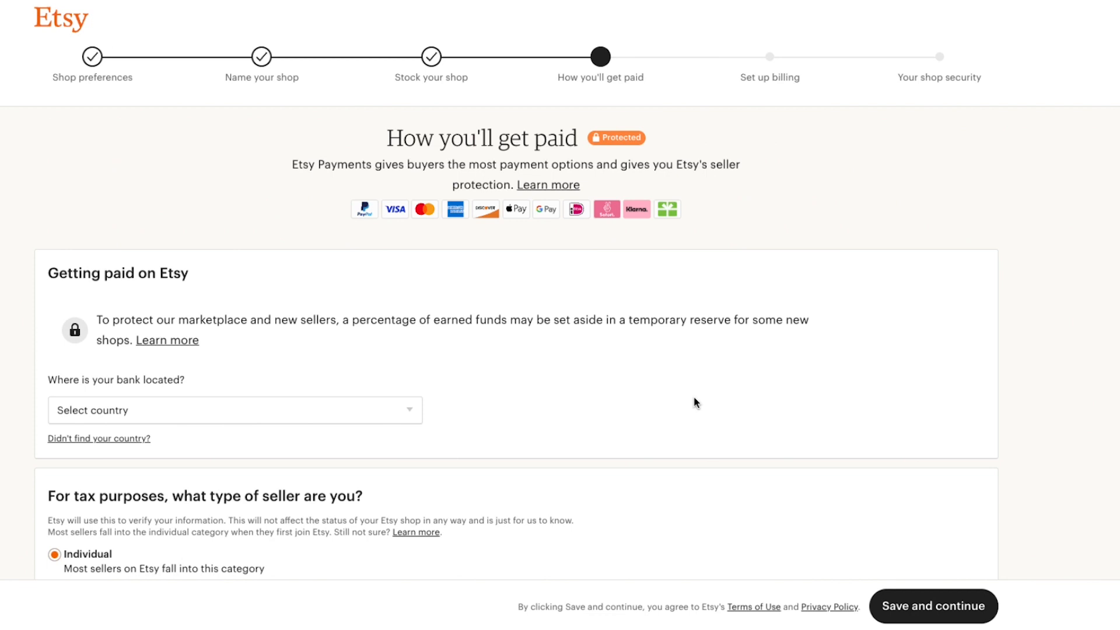
- Set the bank's location to United States for getting paid
scroll(696, 403, "down", 2)
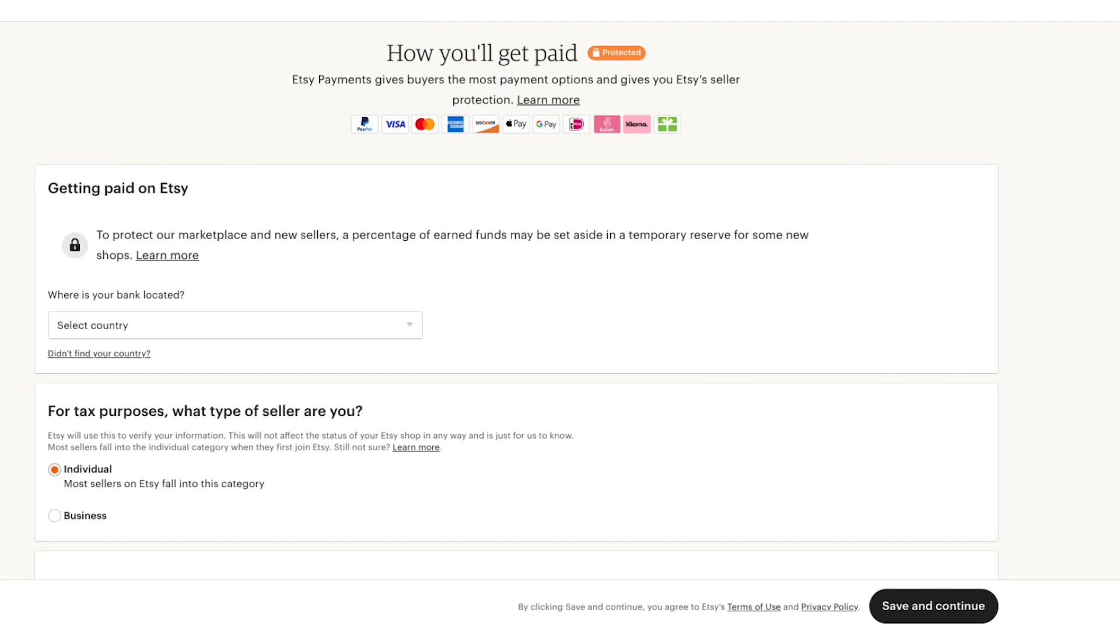
left_click(408, 324)
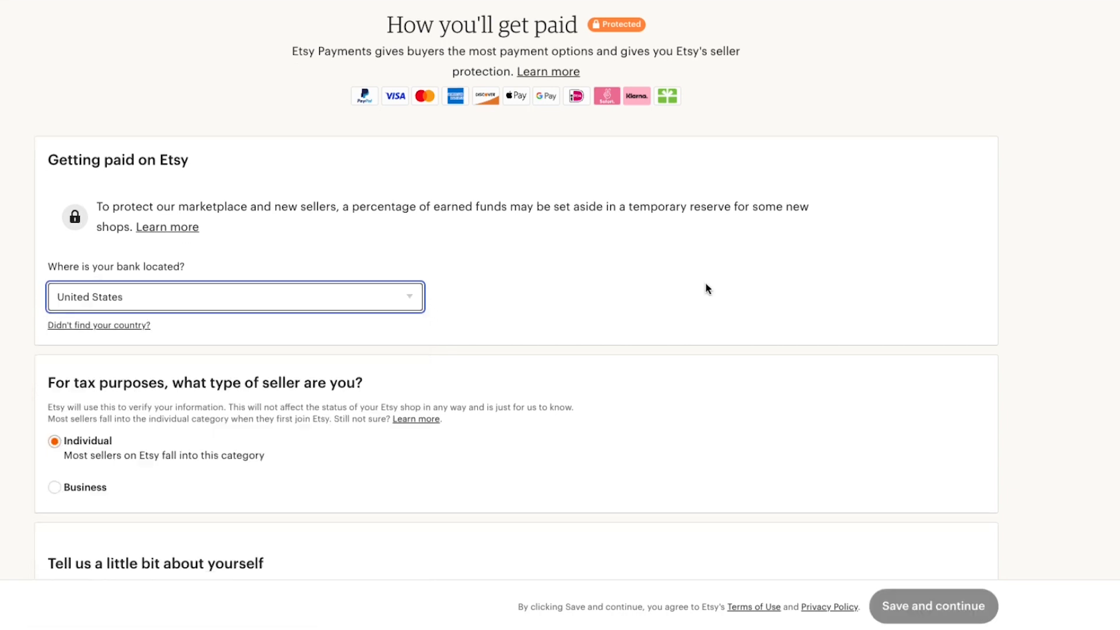
scroll(688, 295, "down", 1)
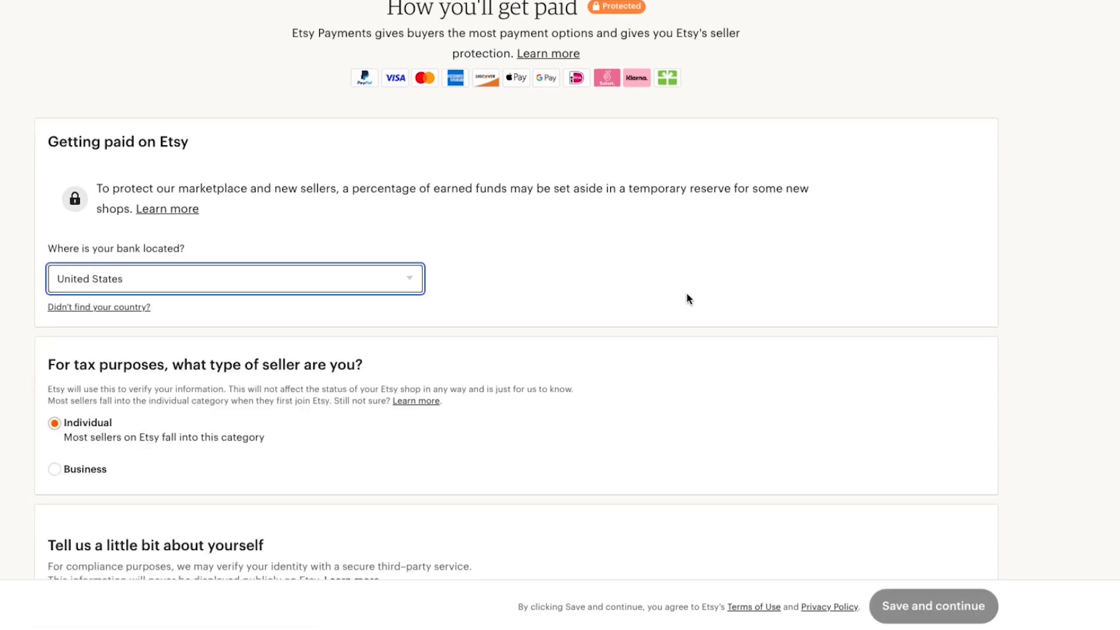
- Choose United States as the country of residence and enter the seller's first name
scroll(660, 303, "down", 1)
scroll(659, 300, "down", 1)
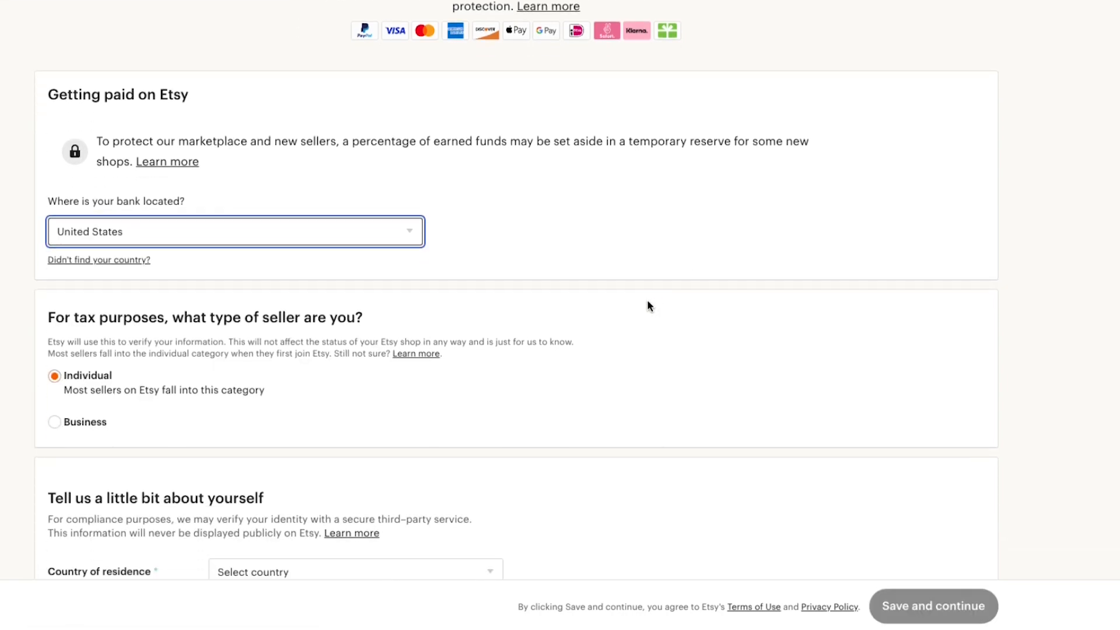
scroll(648, 301, "down", 1)
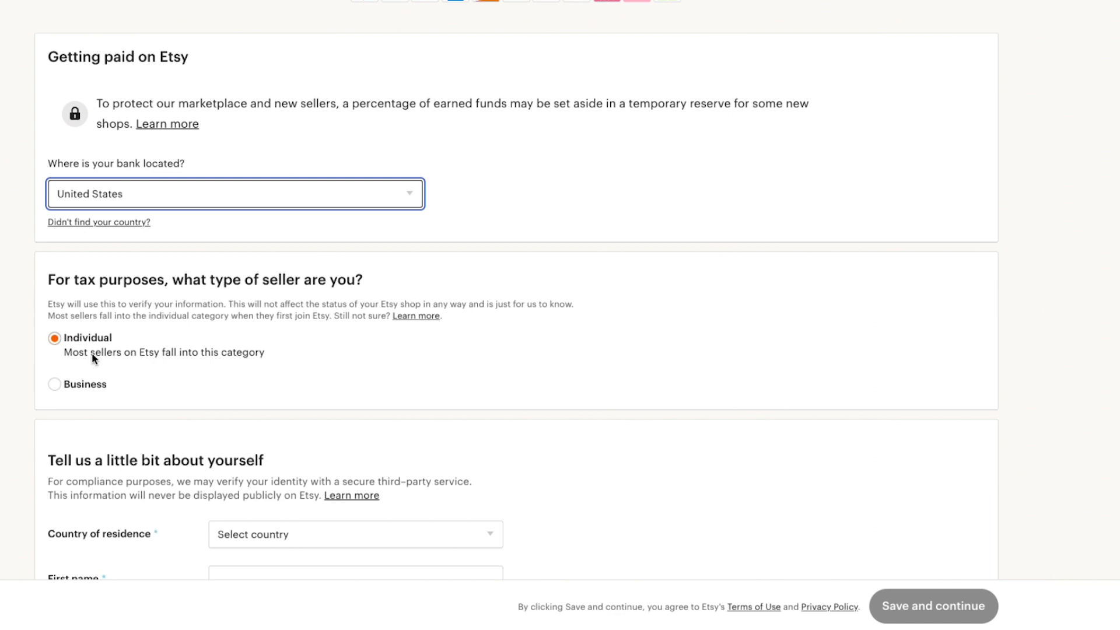
scroll(338, 355, "down", 3)
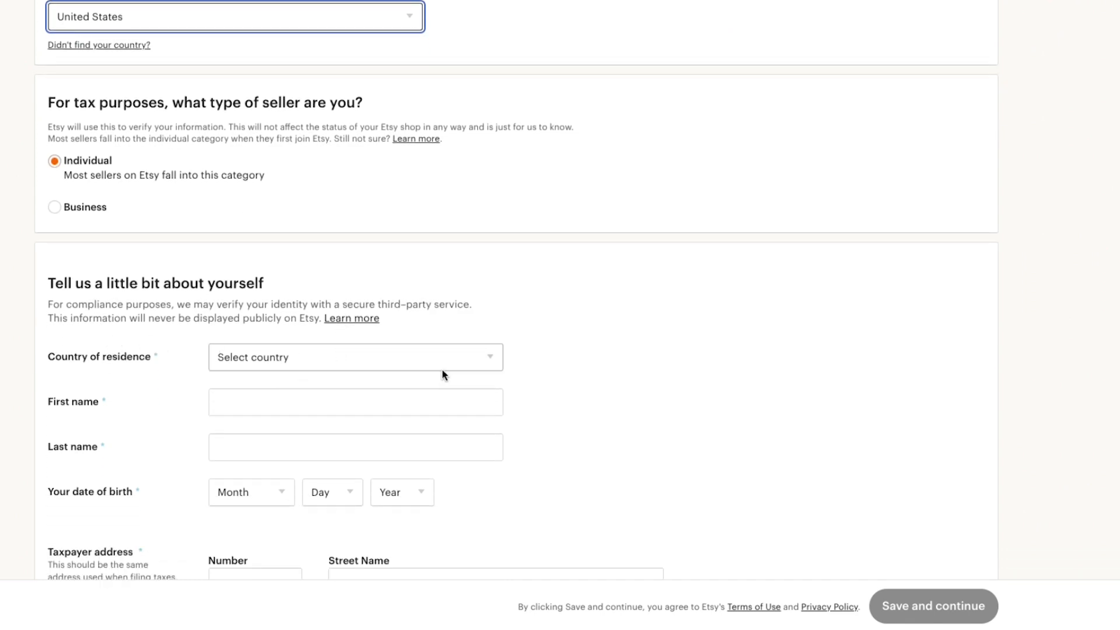
left_click(482, 365)
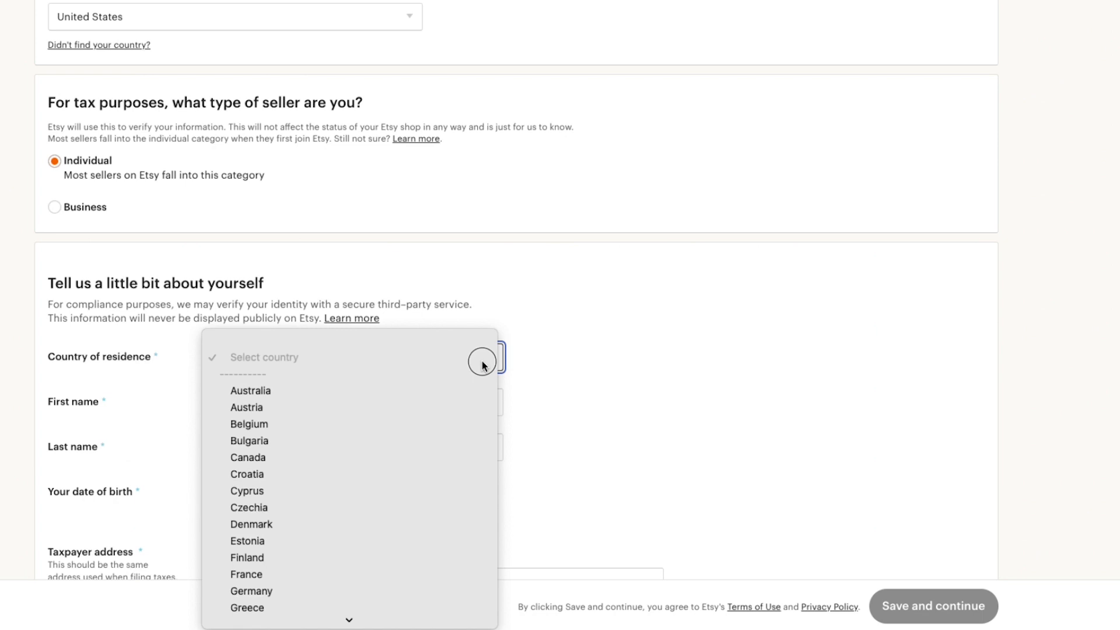
left_click(380, 542)
left_click(222, 400)
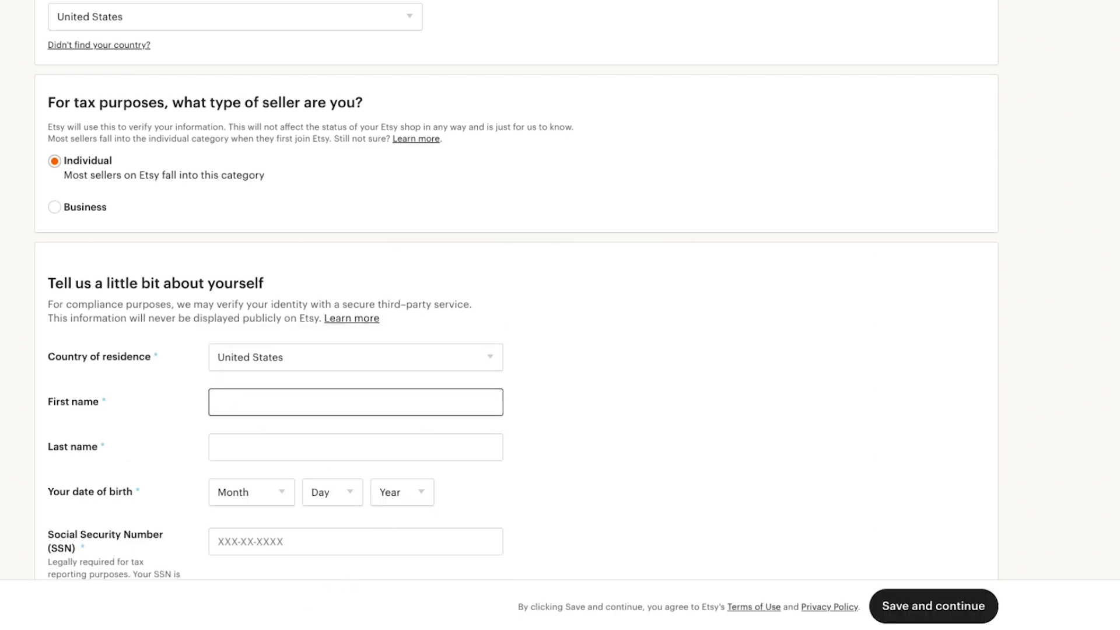
type("Shawn")
- Connect a Relay Financial bank account through Plaid with the Instant option, then save the payment setup and continue to billing
scroll(1080, 421, "down", 10)
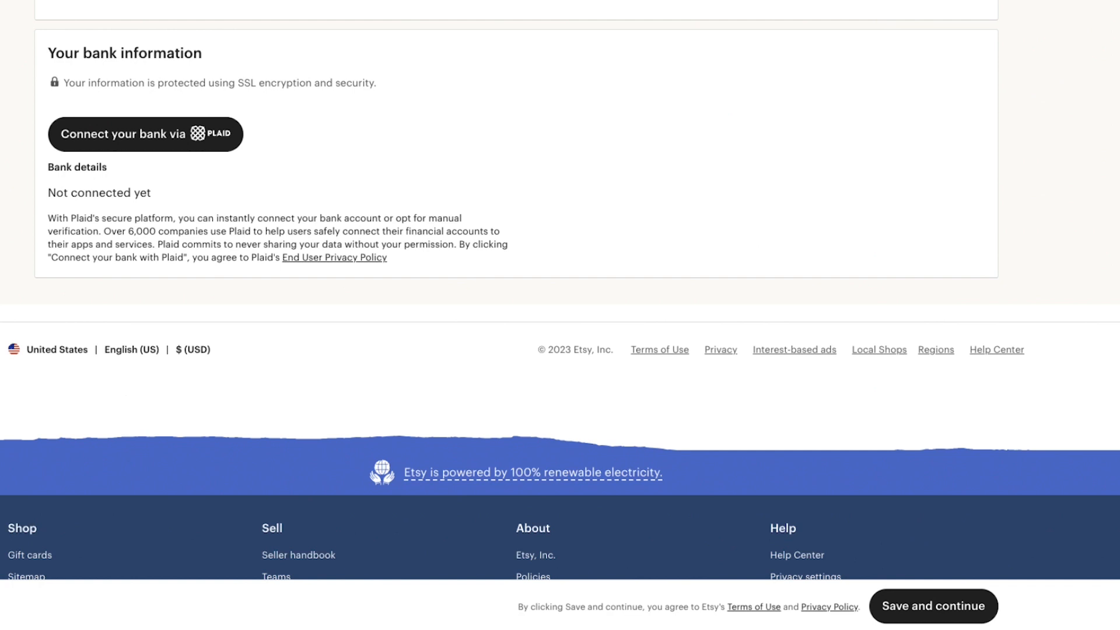
left_click(165, 142)
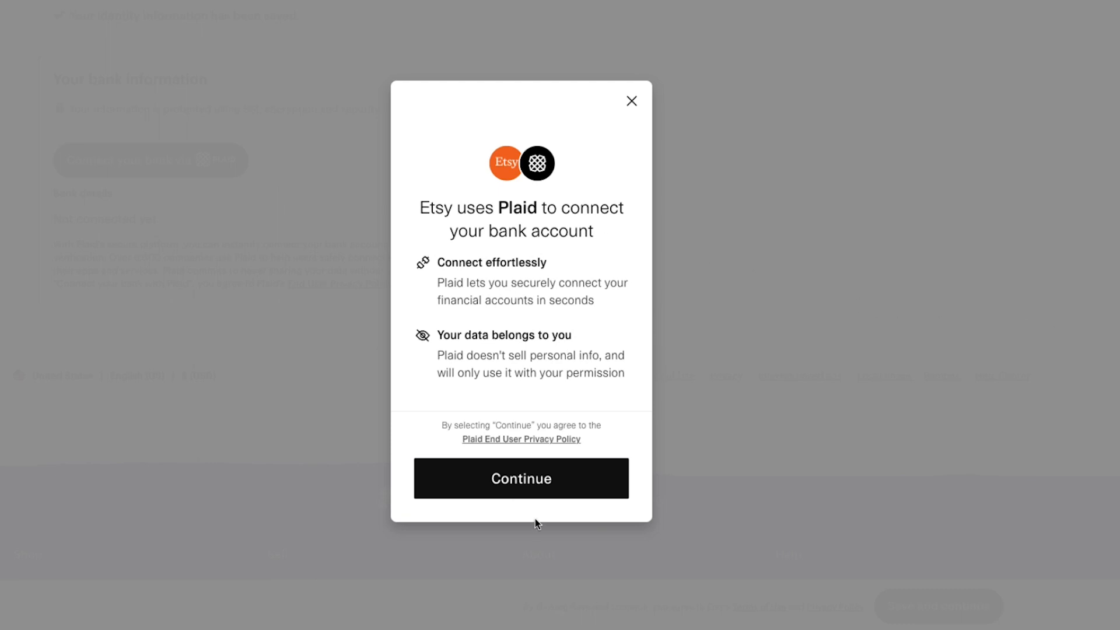
left_click(514, 488)
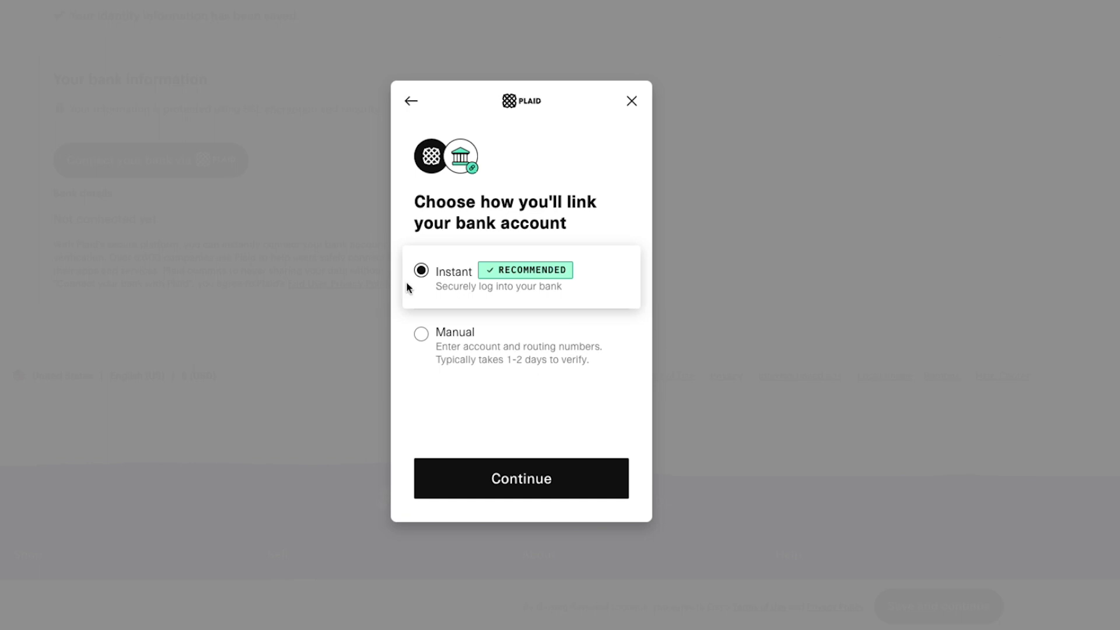
left_click(509, 488)
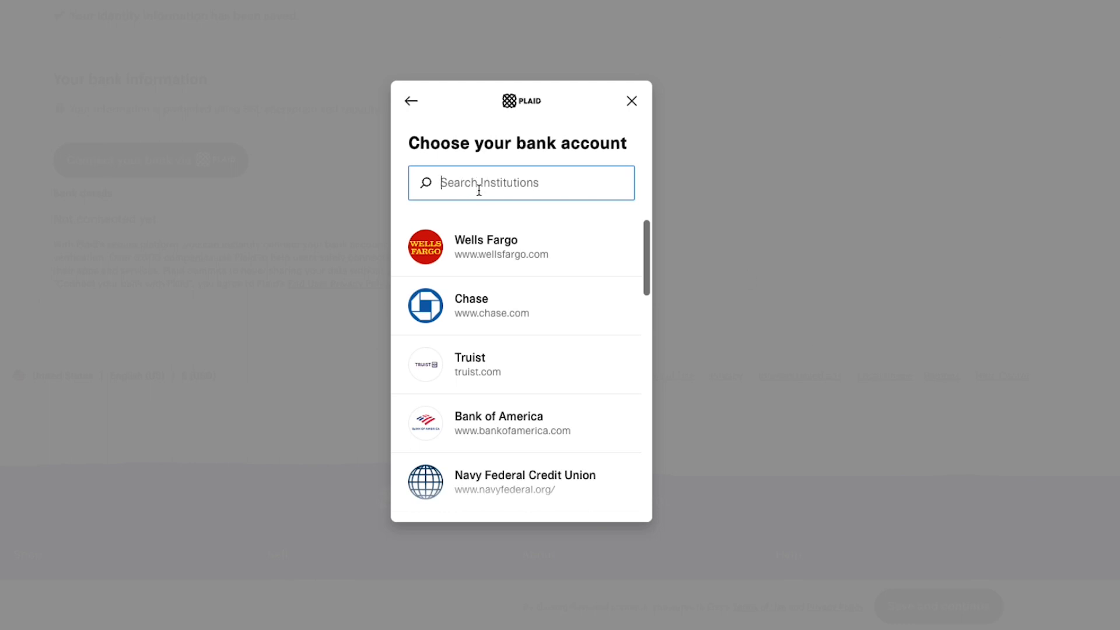
type("Relay")
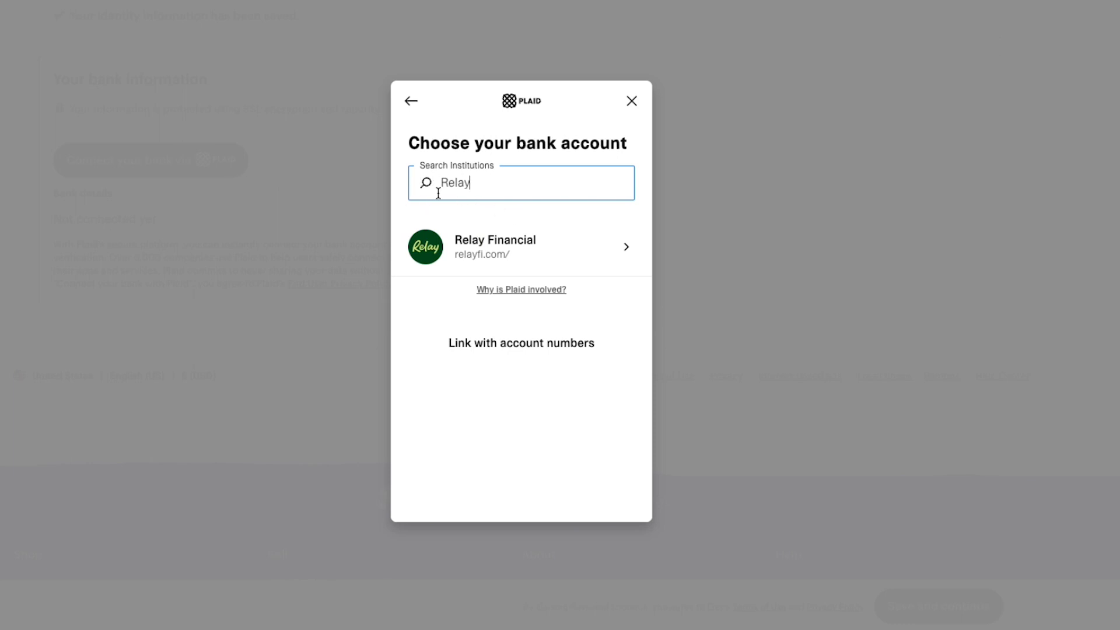
left_click(485, 258)
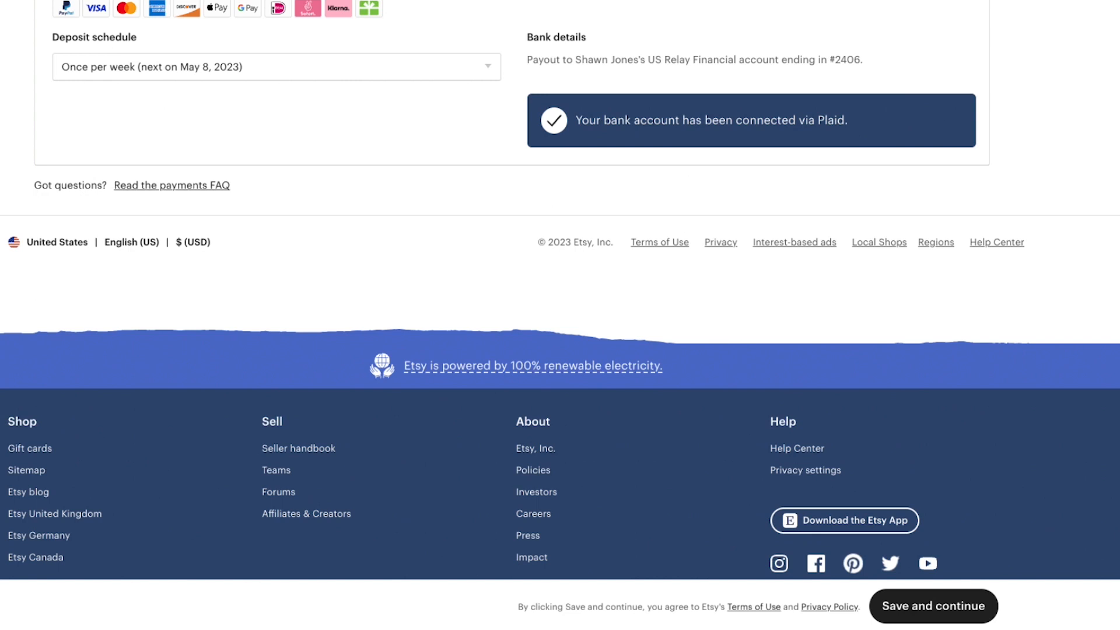
left_click(930, 607)
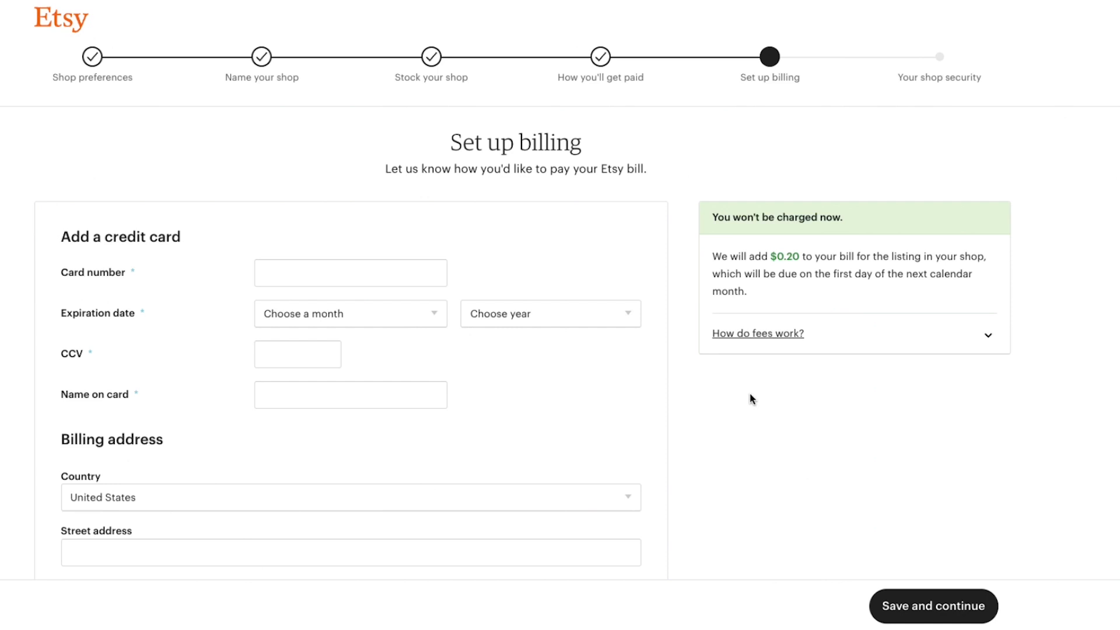
- Expand the explanation of how fees work on the billing setup page and review it
left_click(759, 338)
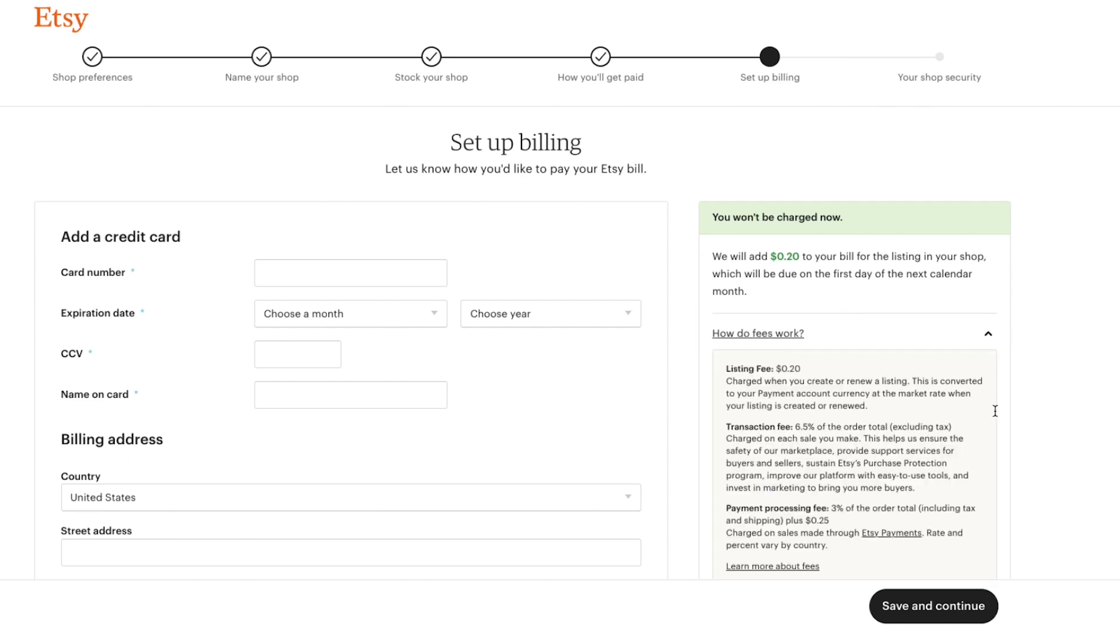
scroll(1057, 392, "down", 1)
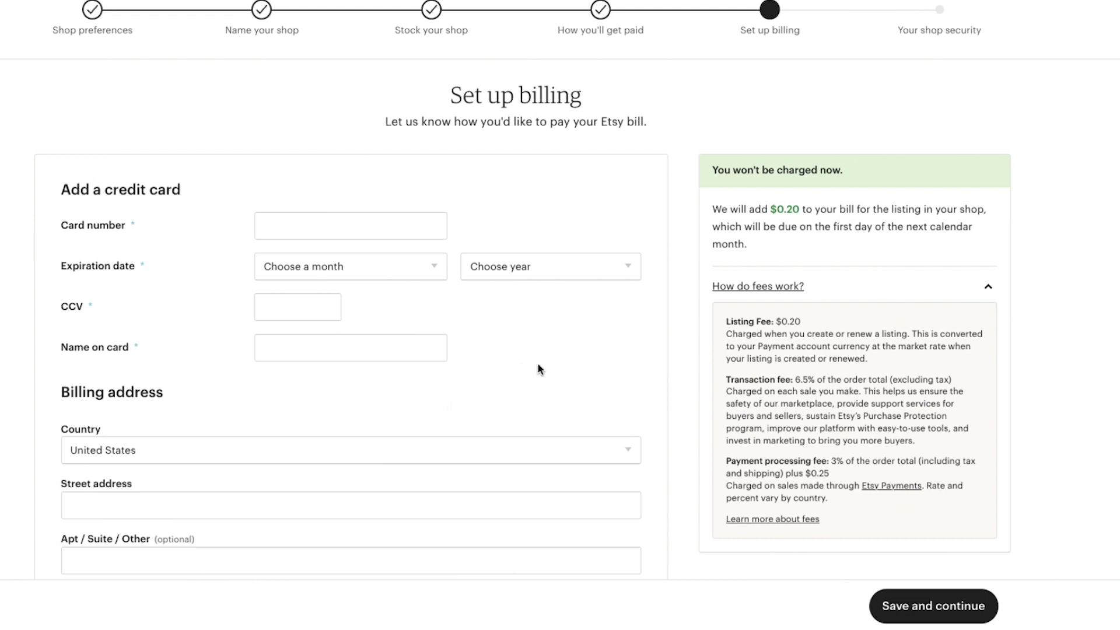
- Review the credit card and billing address fields on the billing setup page
scroll(538, 369, "down", 1)
scroll(537, 369, "down", 1)
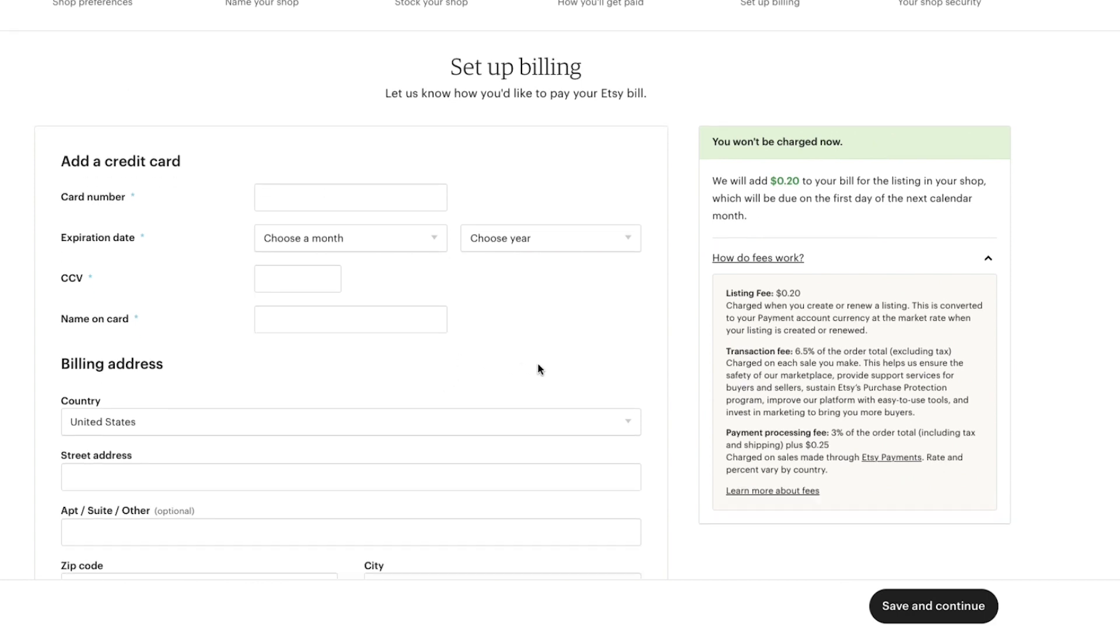
scroll(538, 368, "down", 4)
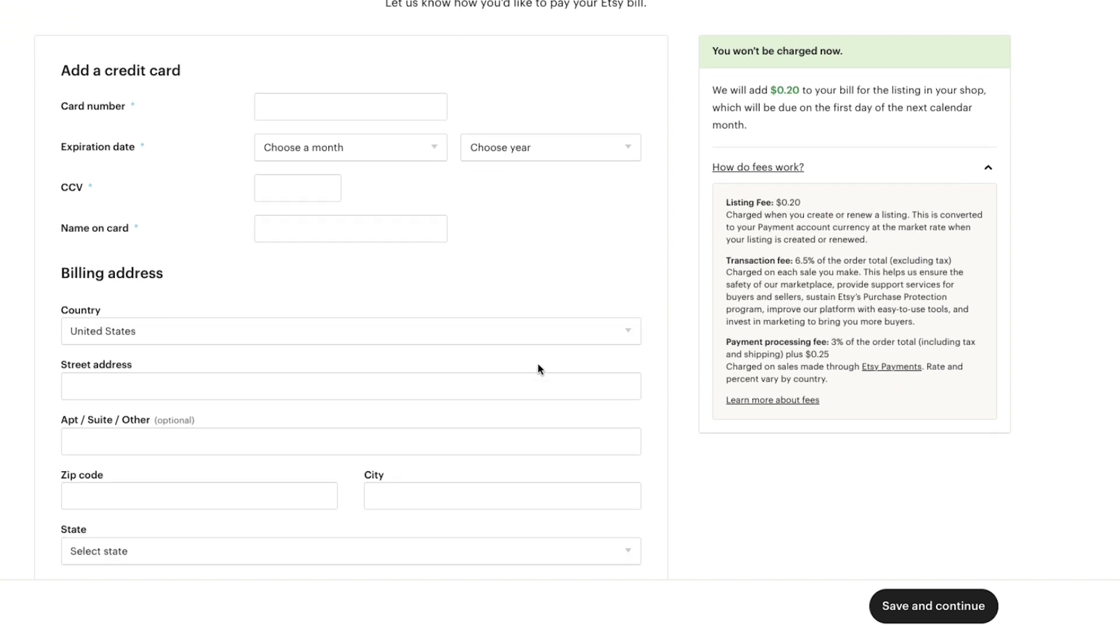
scroll(539, 368, "down", 1)
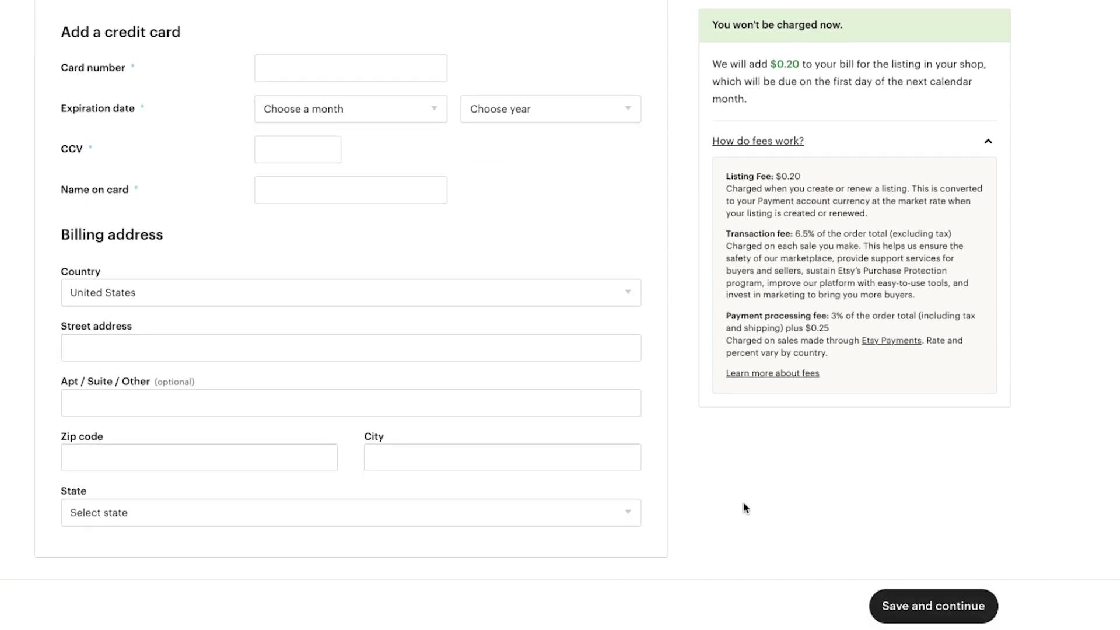
scroll(514, 371, "up", 3)
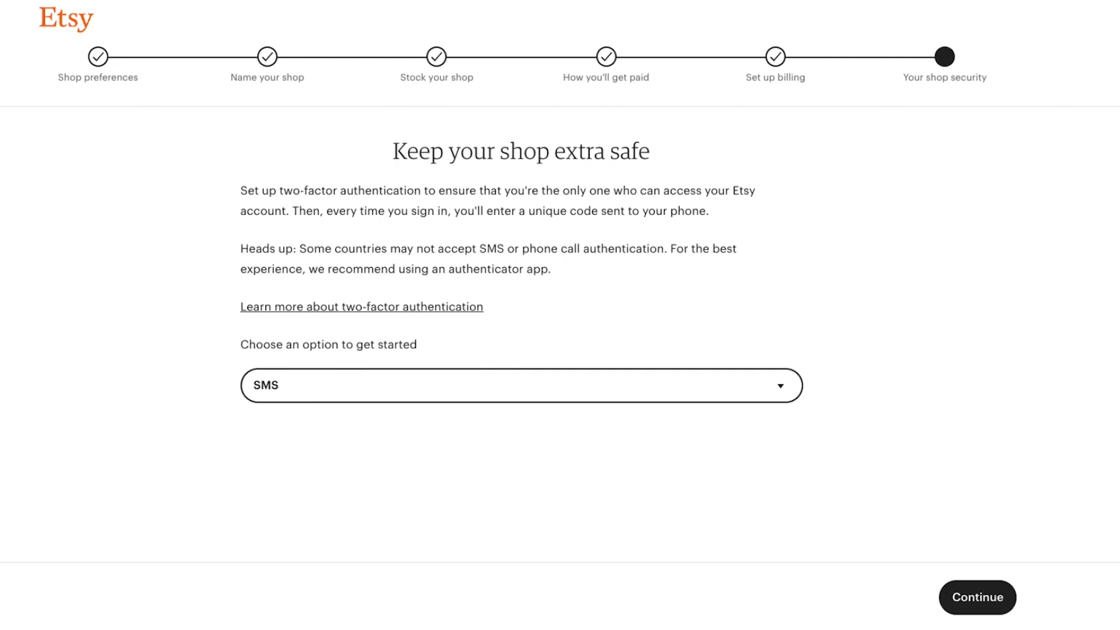
- Choose SMS as the two-factor authentication method for the shop and continue to its setup
left_click(781, 387)
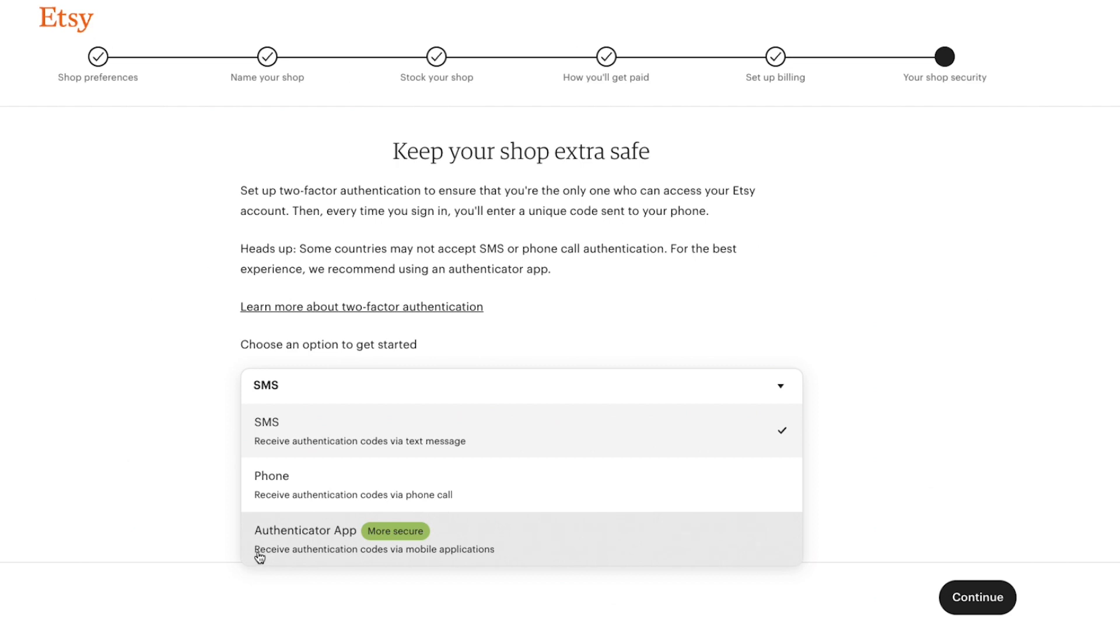
left_click(284, 437)
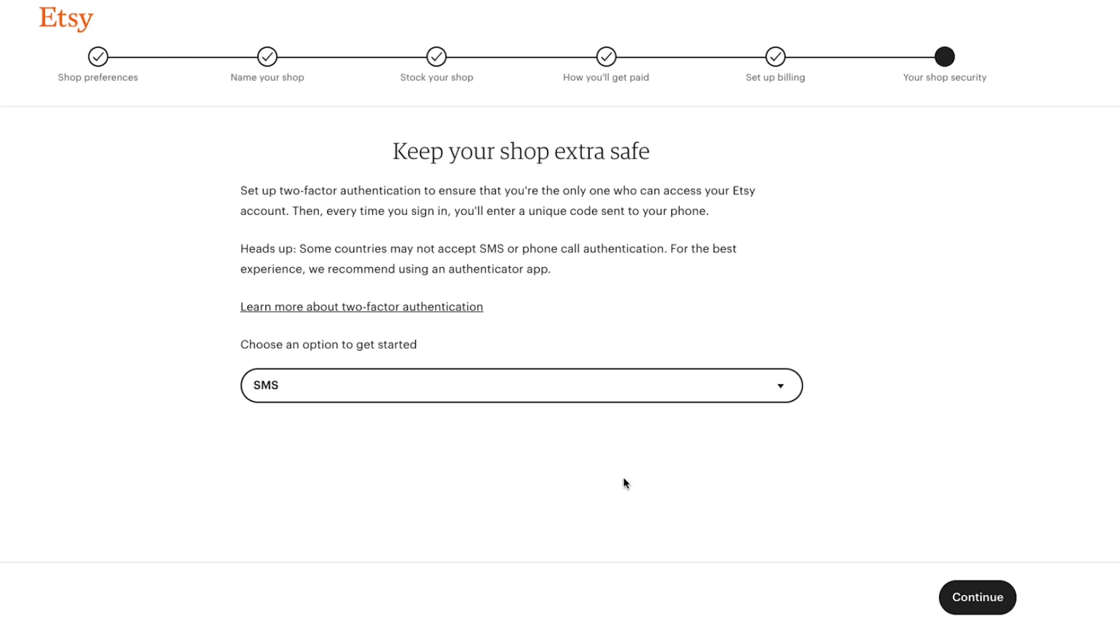
left_click(979, 605)
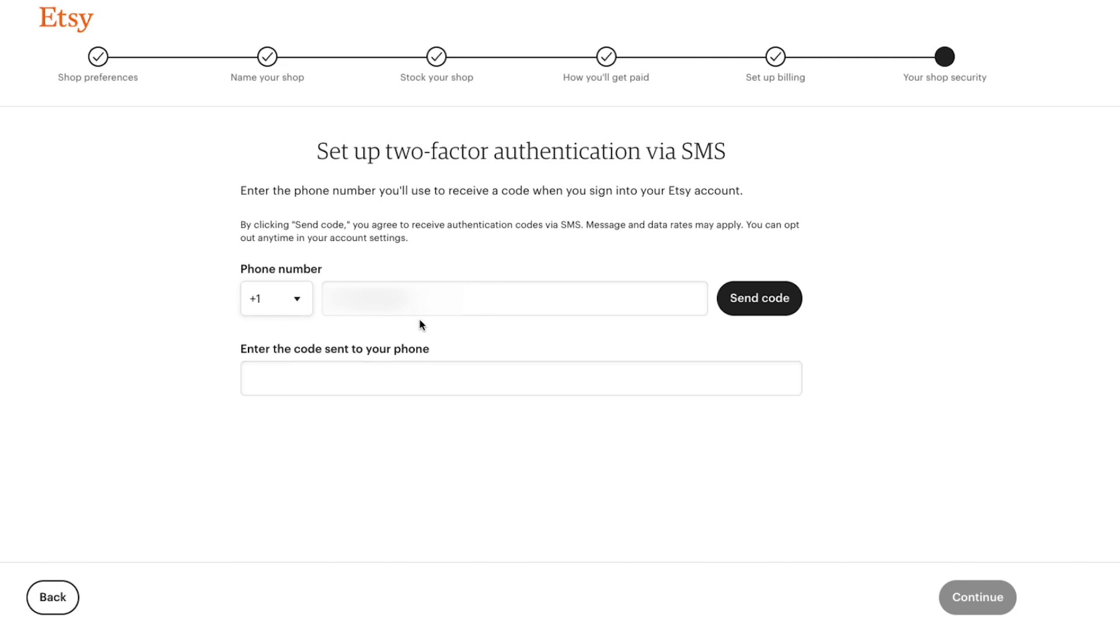
- Send a verification code to the listed phone number, enter the received verification code and continue
left_click(753, 301)
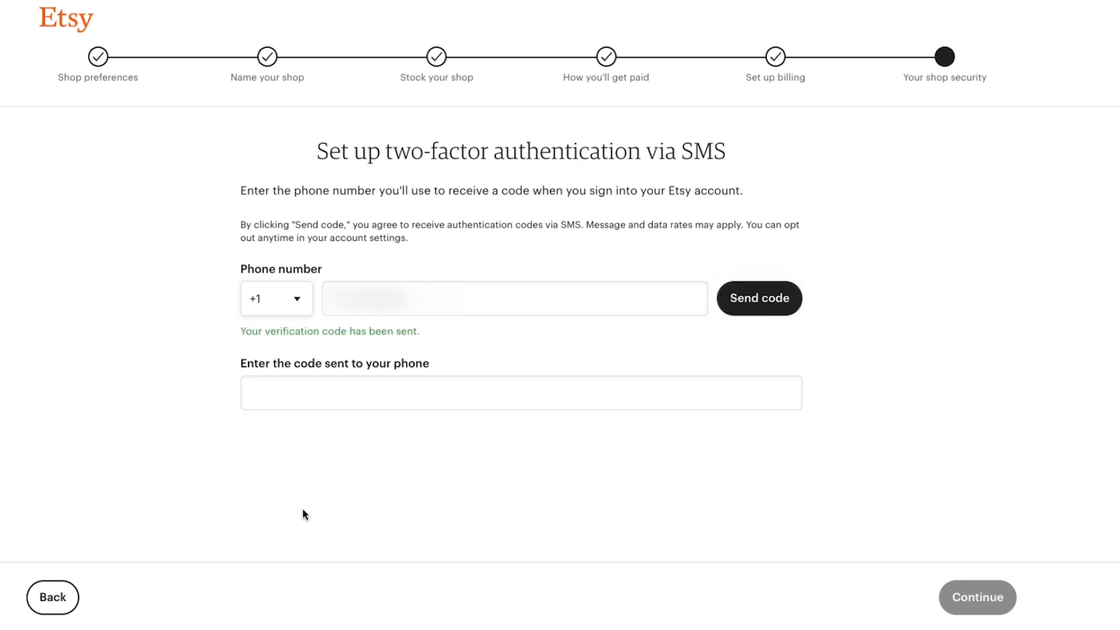
left_click(263, 395)
left_click(263, 395)
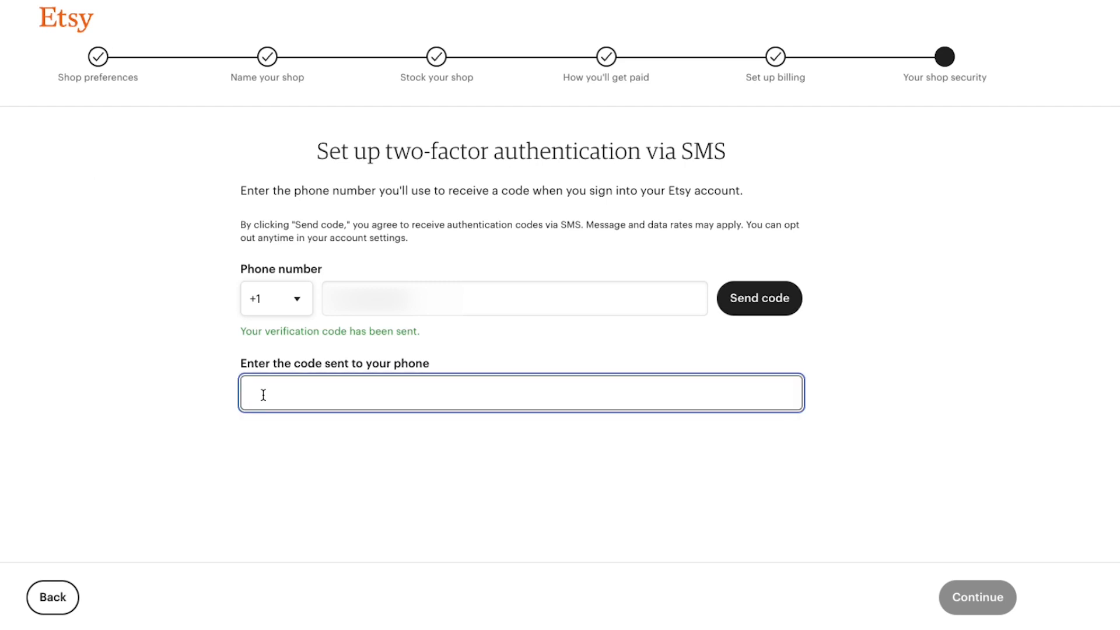
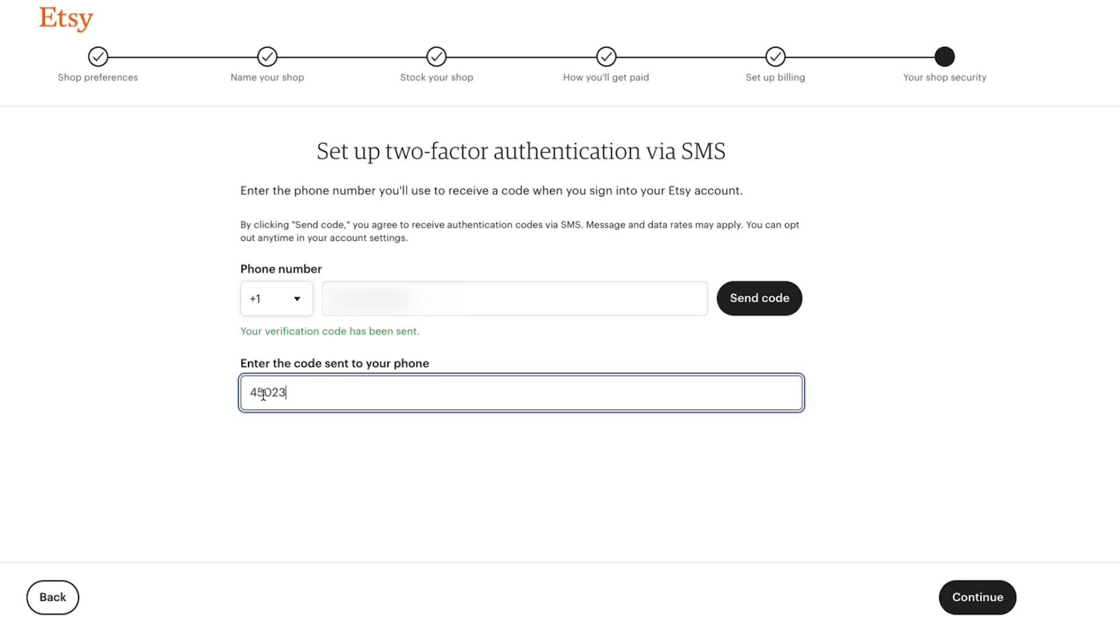
left_click(607, 504)
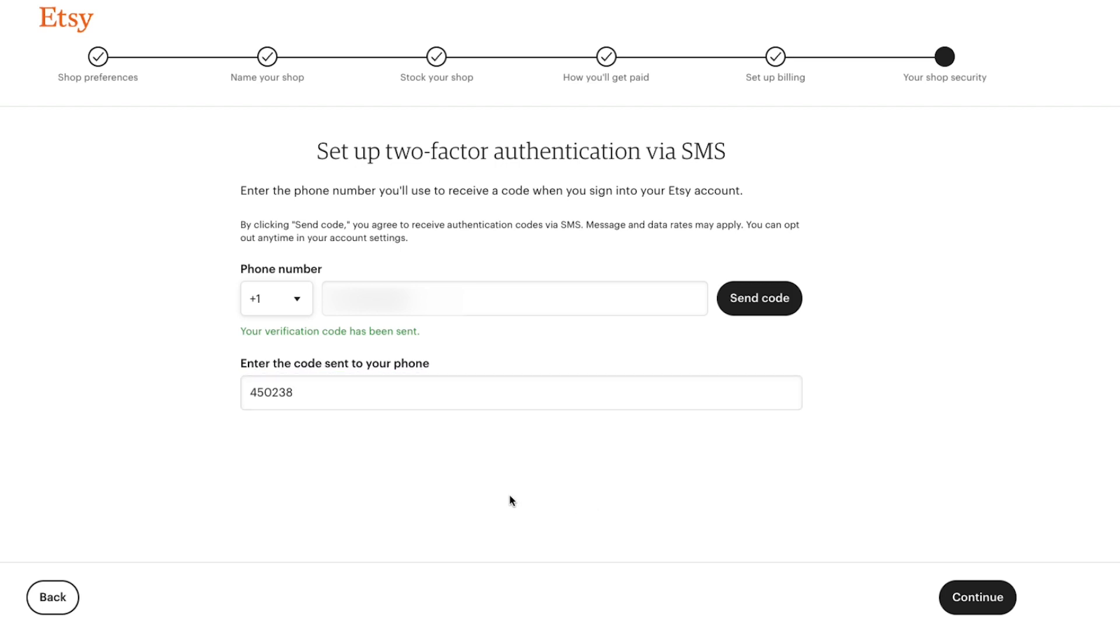
left_click(972, 601)
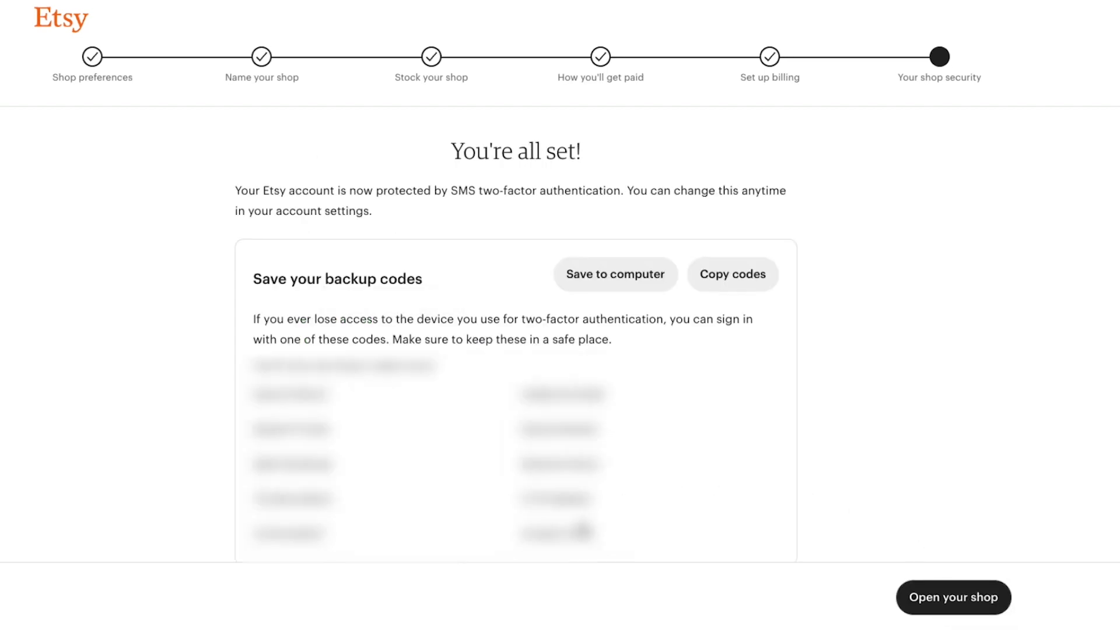
- Copy the two-factor backup codes and open the shop
scroll(919, 295, "down", 1)
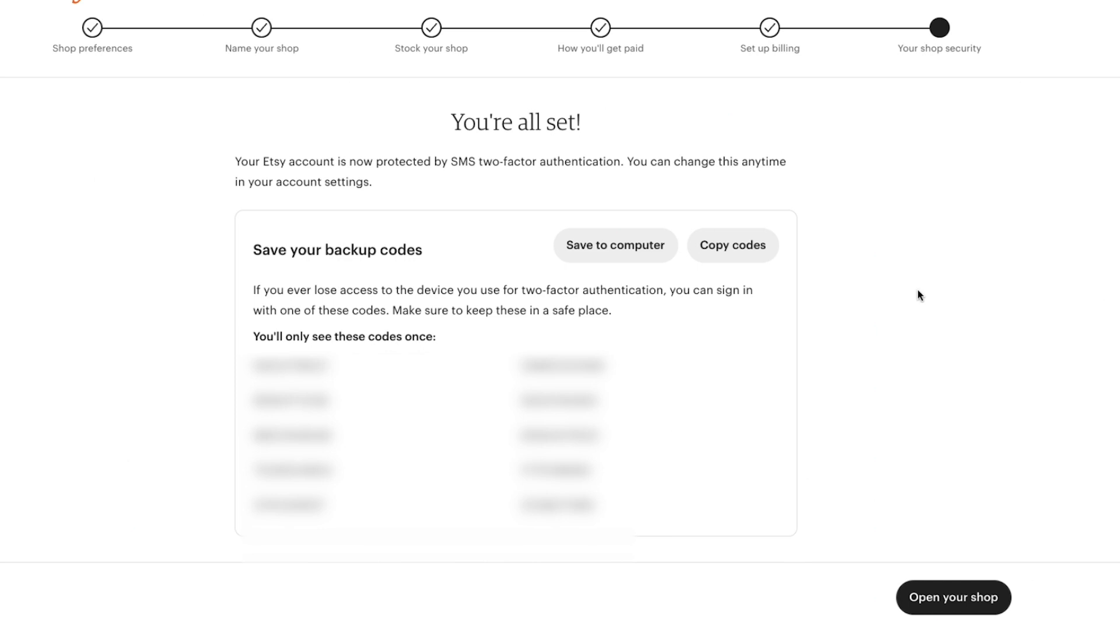
left_click(756, 250)
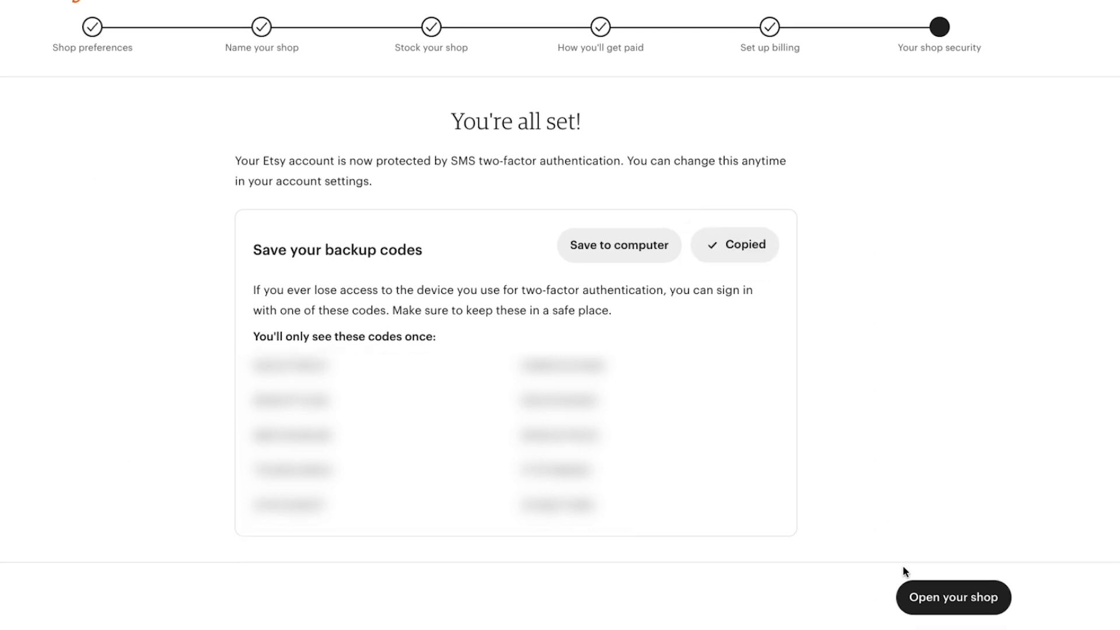
left_click(924, 595)
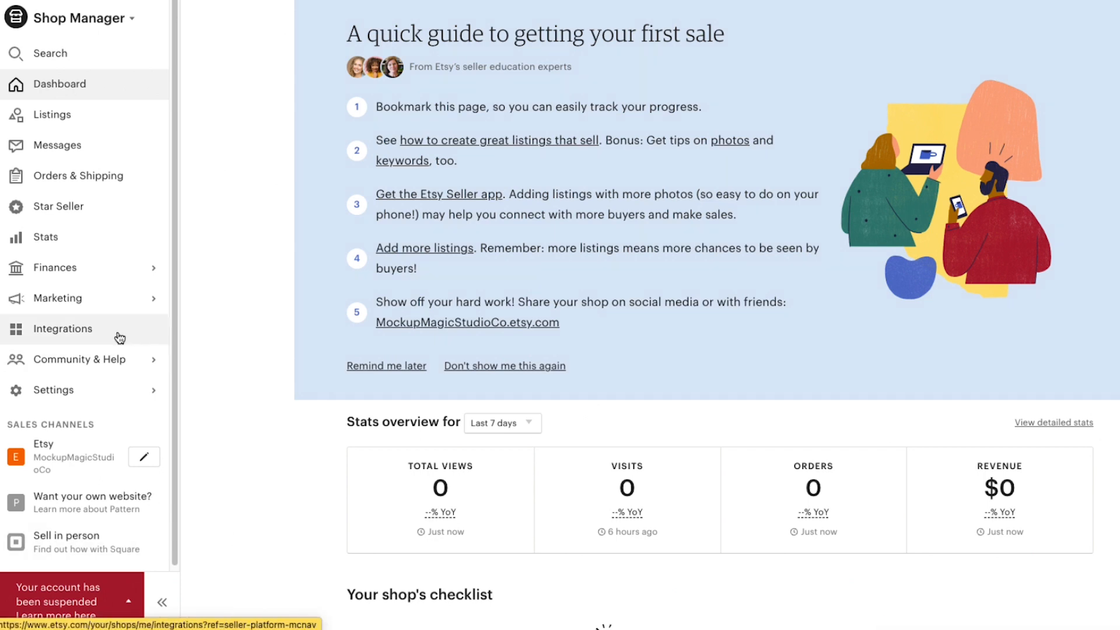
- Contact Etsy support about selling on Etsy, choose to appeal a suspended account and start filing an appeal
left_click(96, 366)
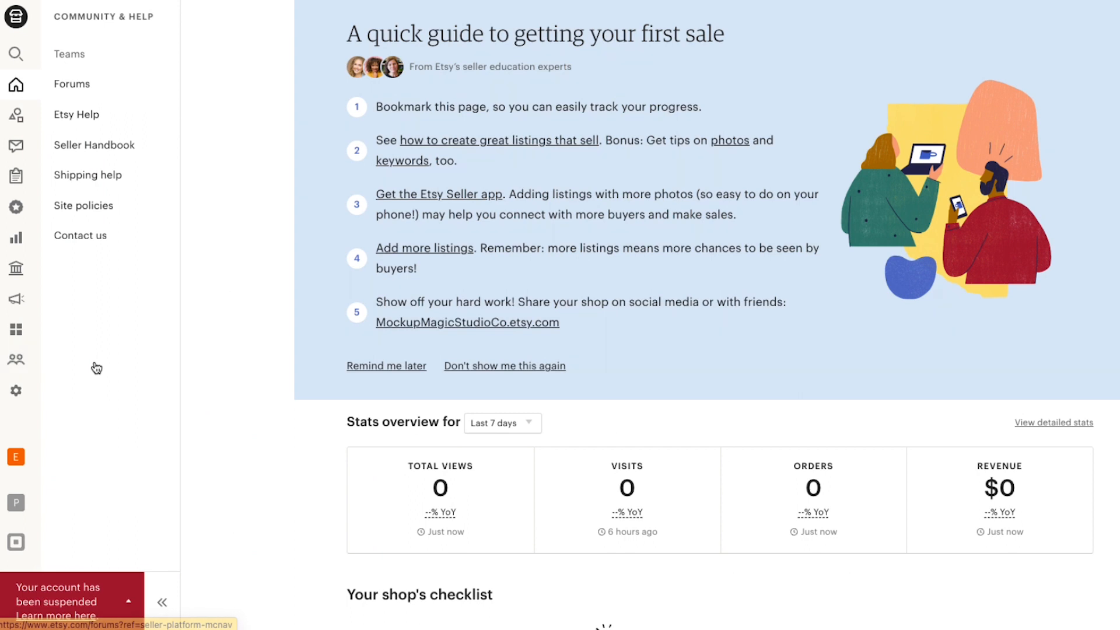
left_click(79, 243)
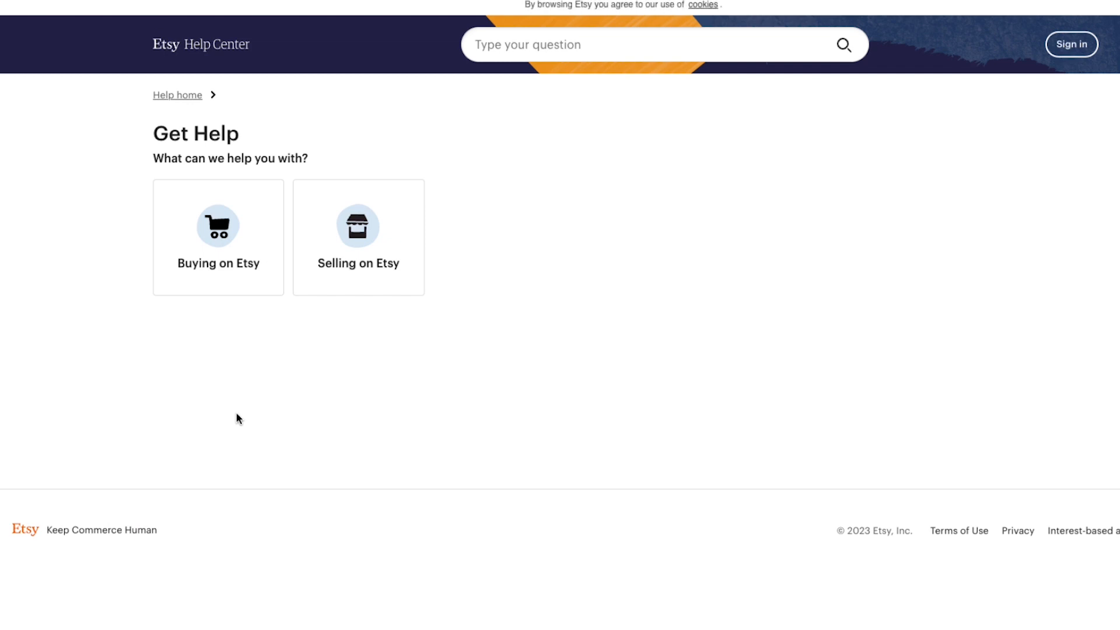
left_click(361, 270)
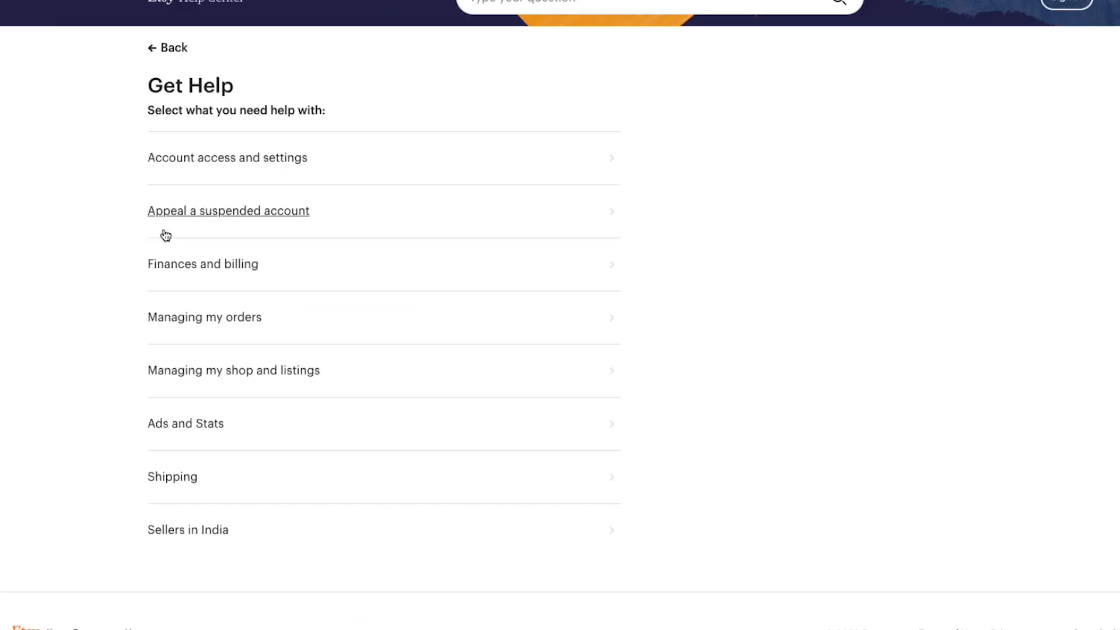
left_click(253, 220)
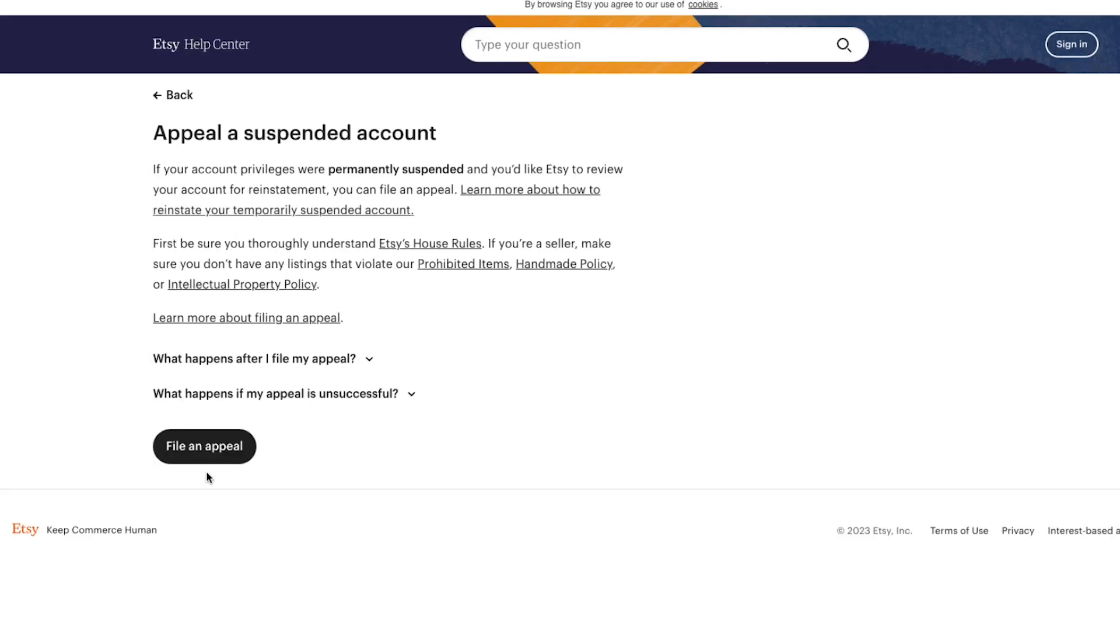
left_click(208, 454)
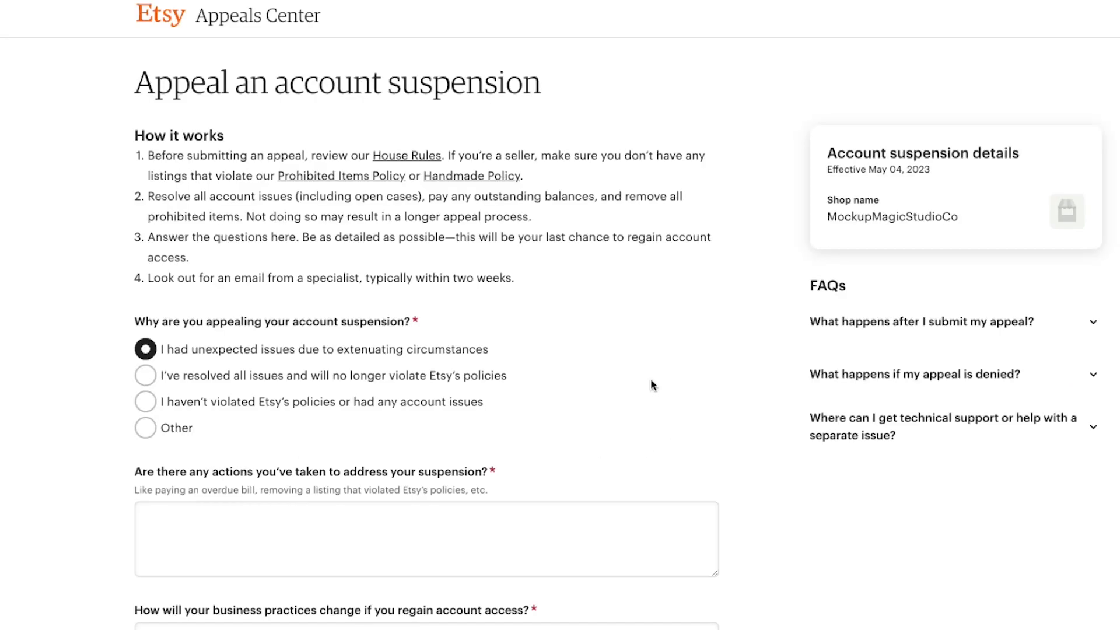
- Select "I haven't violated Etsy's policies or had any account issues" as the reason for appealing the suspension
scroll(649, 374, "down", 1)
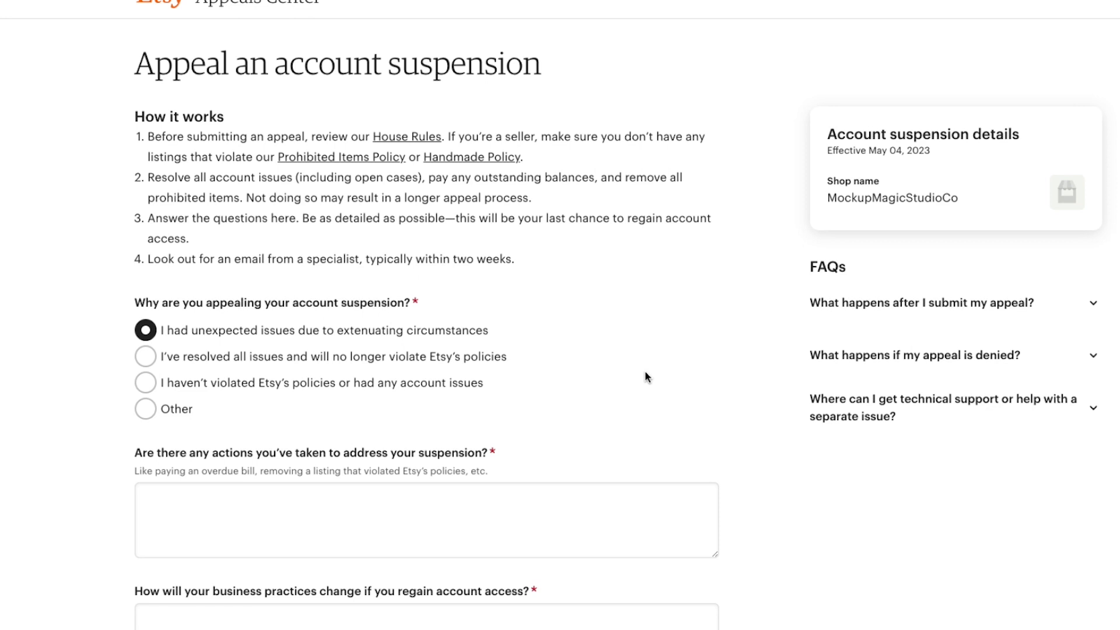
scroll(645, 372, "down", 1)
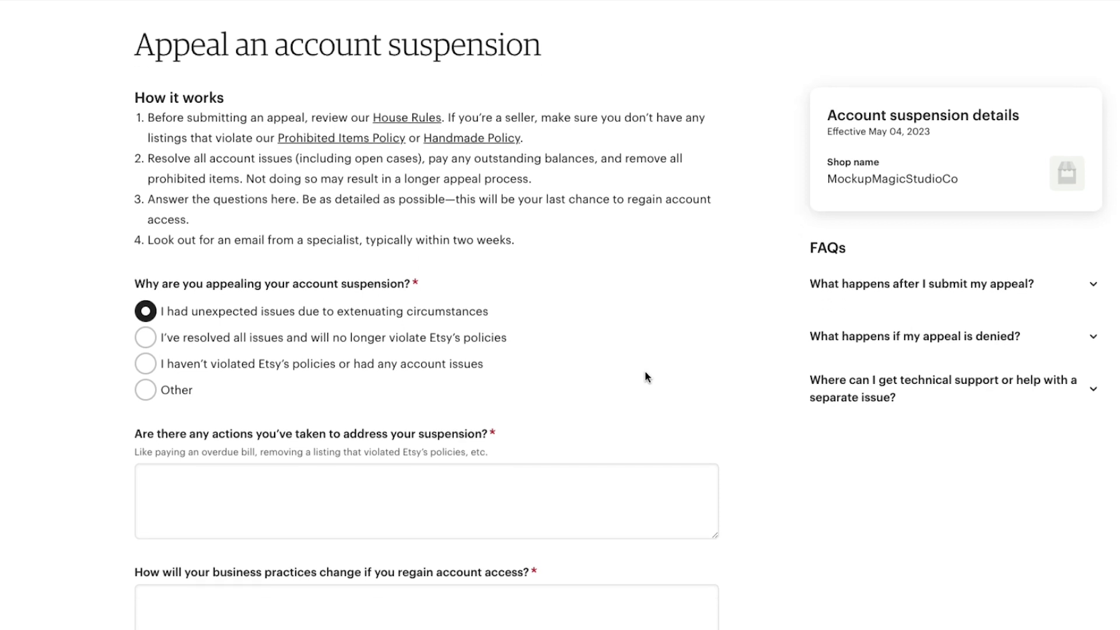
scroll(645, 373, "down", 1)
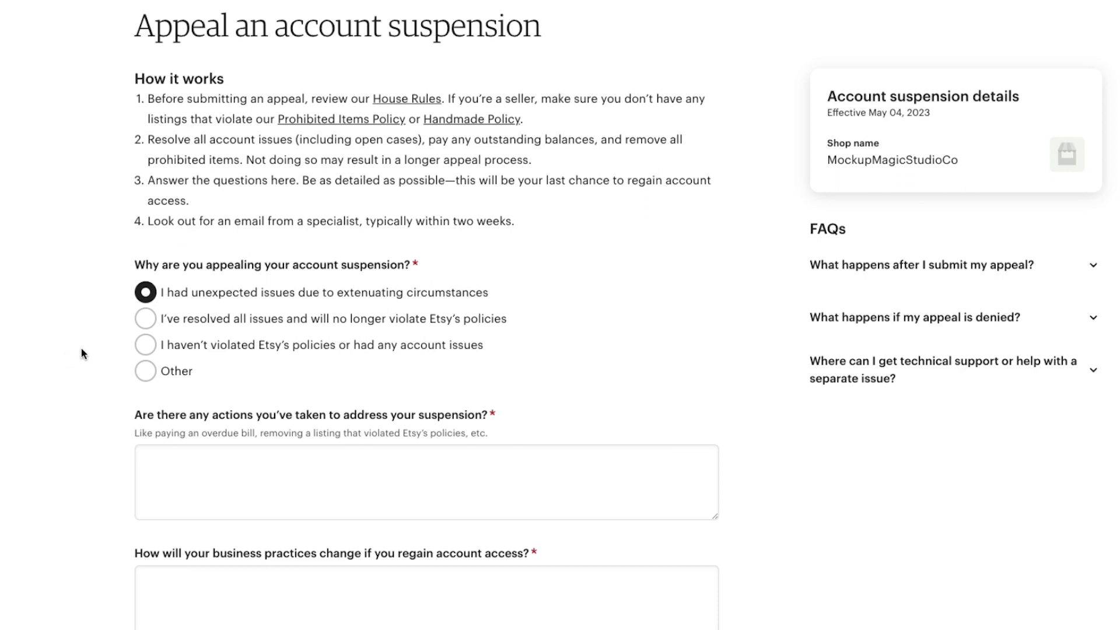
left_click(144, 347)
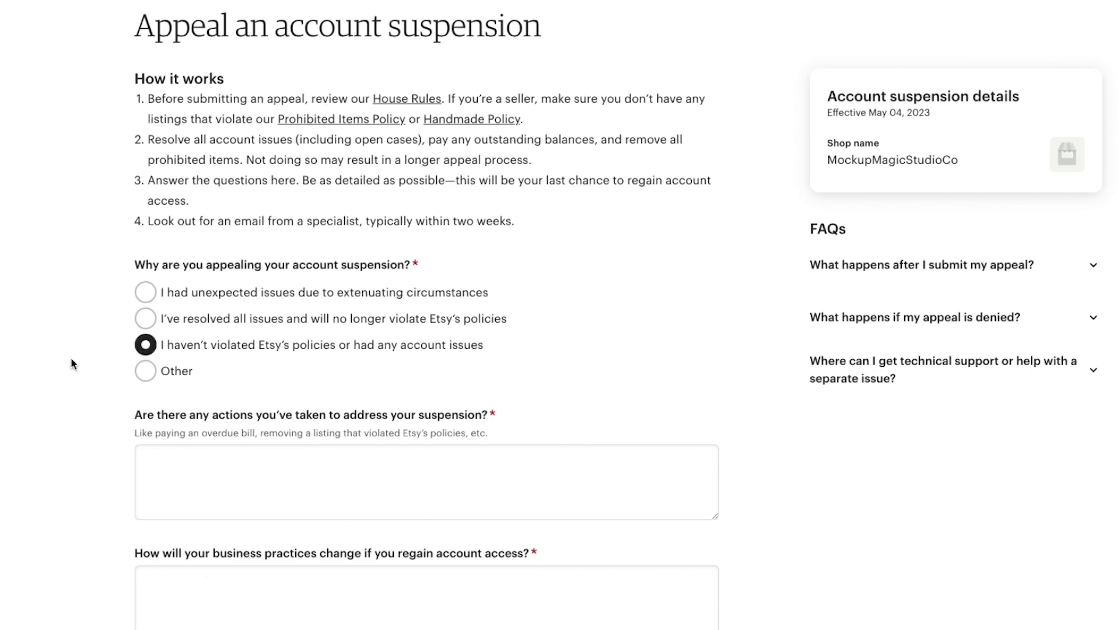
- Answer the question about actions taken with "I have not violated any policies, I have just opened my shop."
scroll(742, 385, "down", 2)
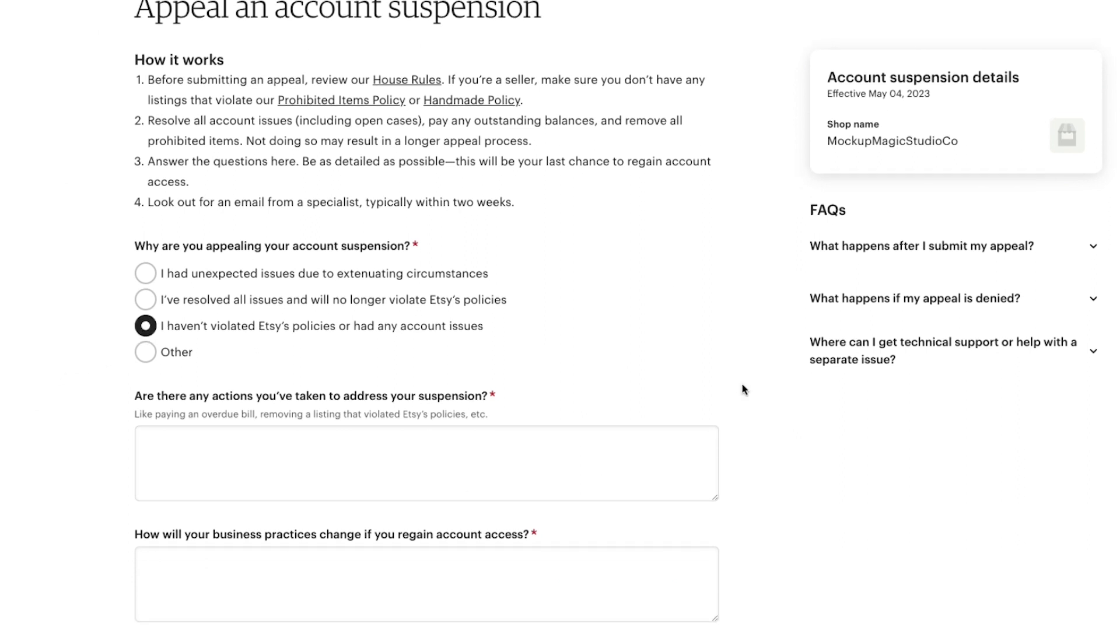
scroll(759, 386, "down", 1)
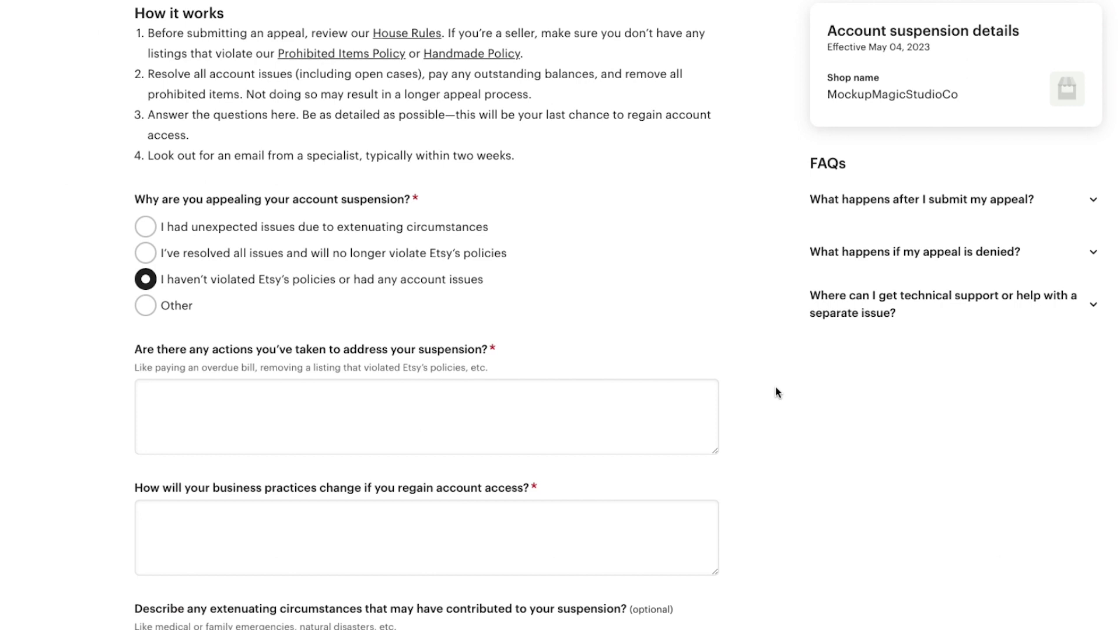
scroll(776, 388, "down", 1)
left_click(257, 385)
type("I have not violated any pol")
left_click(210, 361)
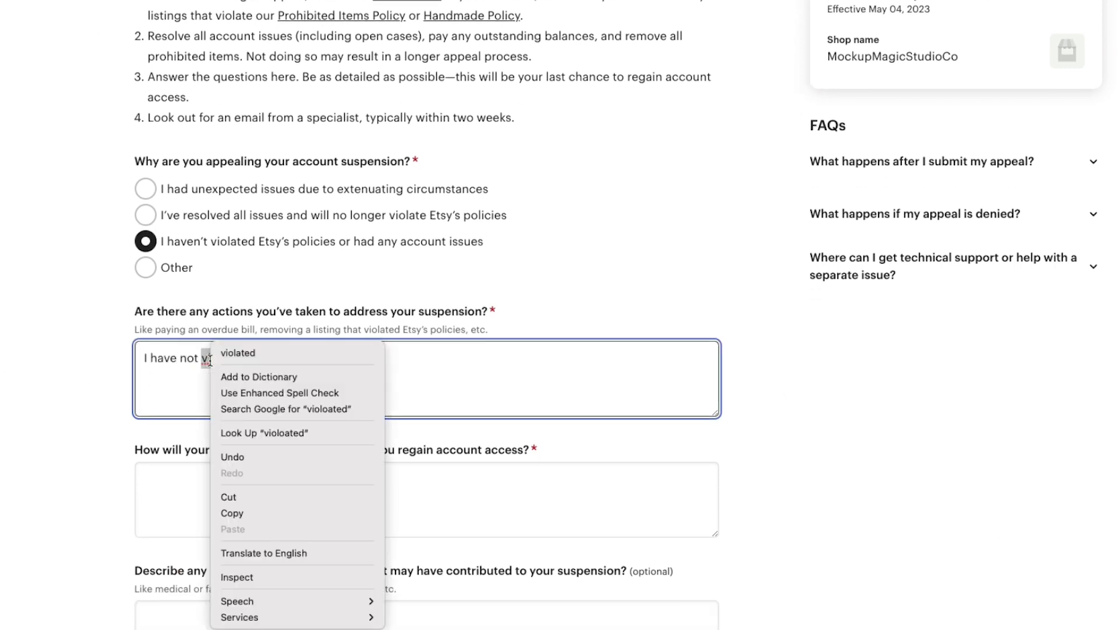
left_click(372, 377)
type("icies, m")
type("y sh")
key("BackSpace")
key("BackSpace")
key("BackSpace")
key("BackSpace")
key("BackSpace")
type("I have just opened my shop.")
- Copy the actions-taken answer into the business practices and extenuating circumstances fields, and submit the appeal
scroll(752, 418, "down", 2)
left_click(296, 424)
left_click_drag(500, 290, 146, 280)
right_click(161, 280)
left_click(187, 395)
right_click(167, 408)
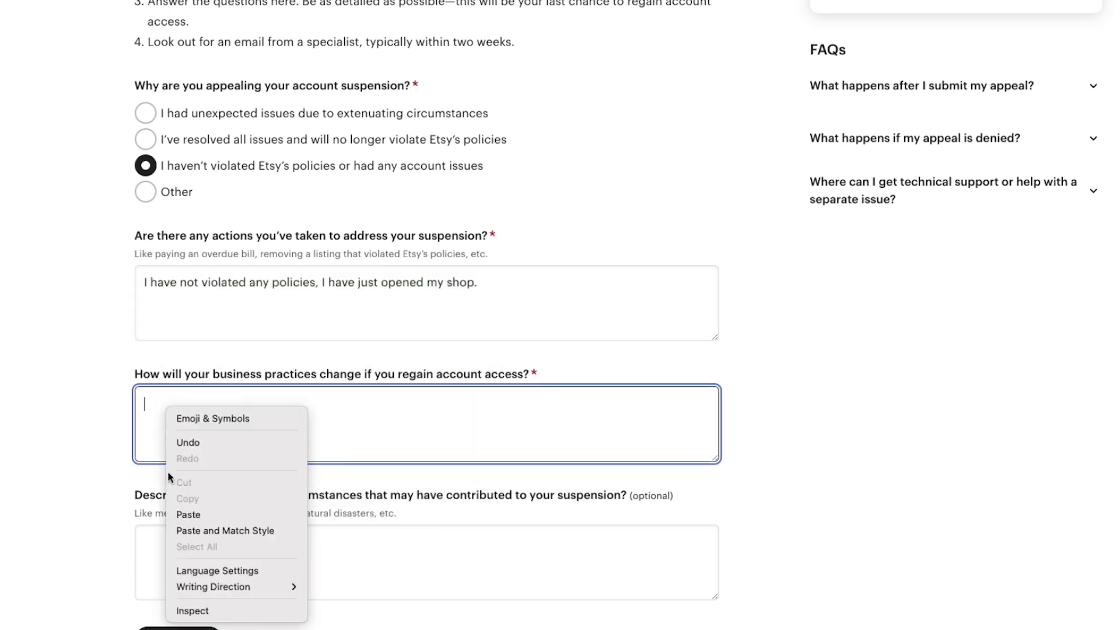
left_click(189, 514)
scroll(792, 367, "down", 5)
right_click(168, 399)
left_click(188, 514)
scroll(825, 407, "down", 8)
left_click(180, 240)
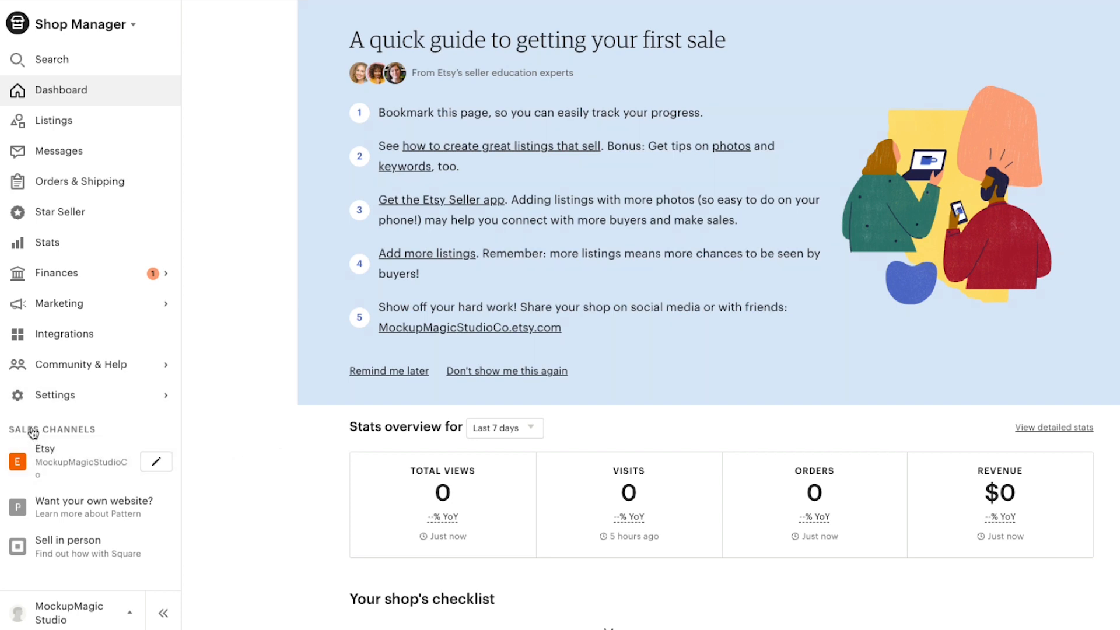
- Open the public MockupMagicStudioCo shop page and review its items and shop policies
left_click(55, 469)
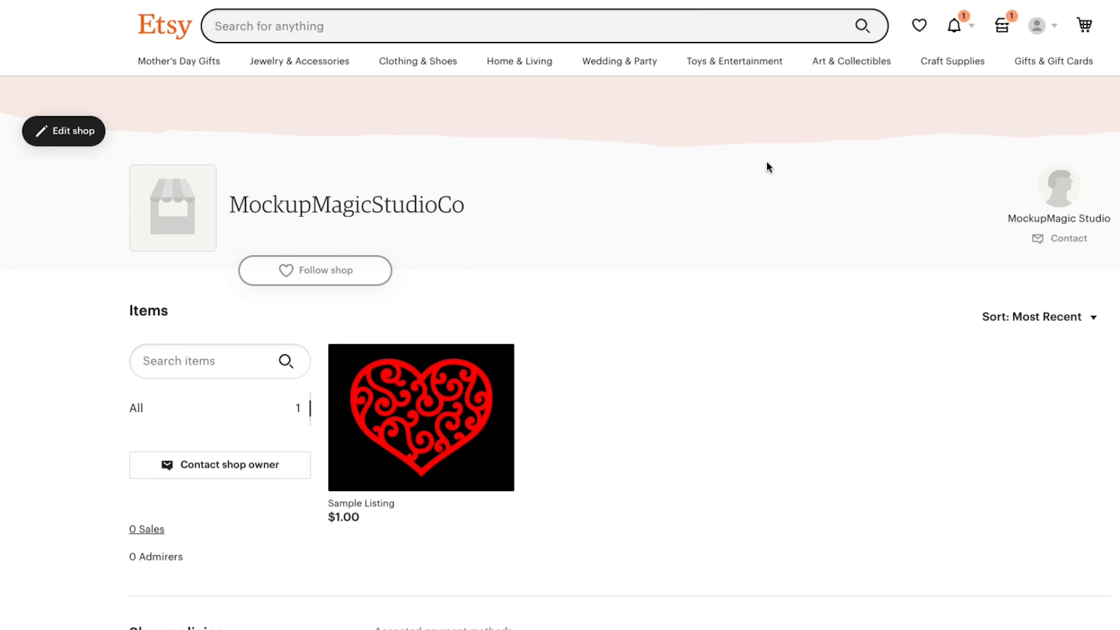
scroll(739, 399, "down", 1)
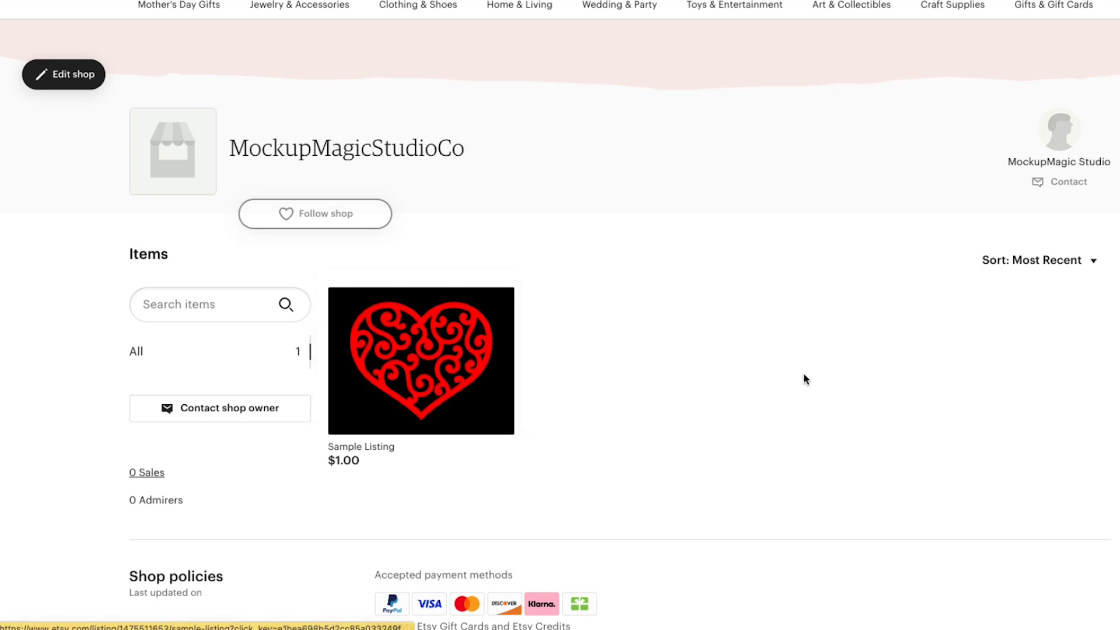
scroll(740, 375, "down", 1)
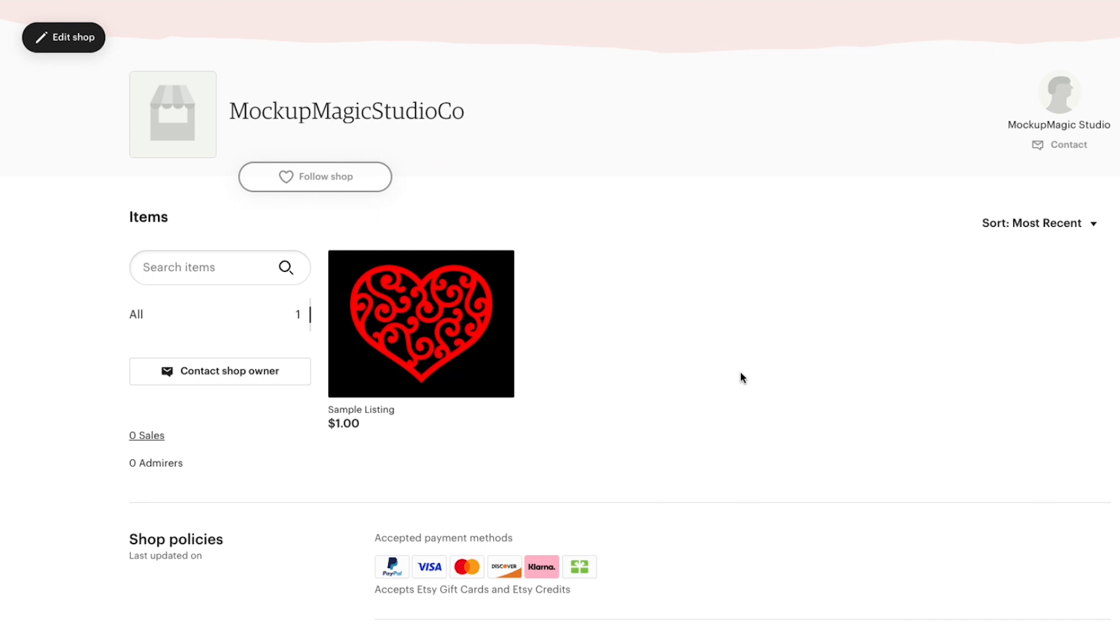
scroll(689, 344, "down", 2)
scroll(690, 350, "down", 1)
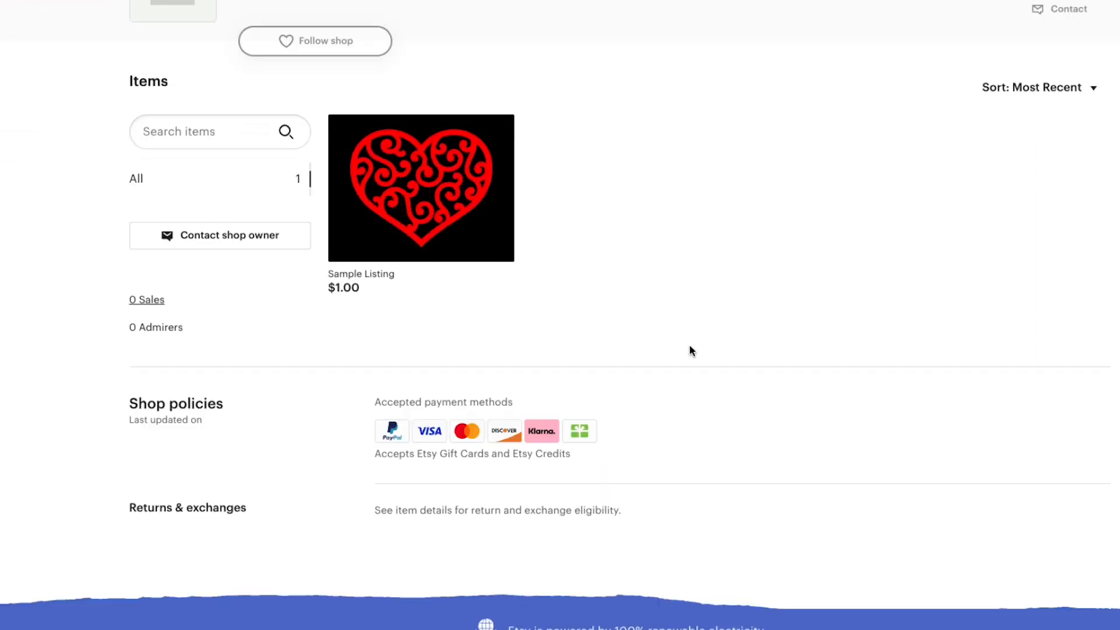
scroll(690, 350, "up", 4)
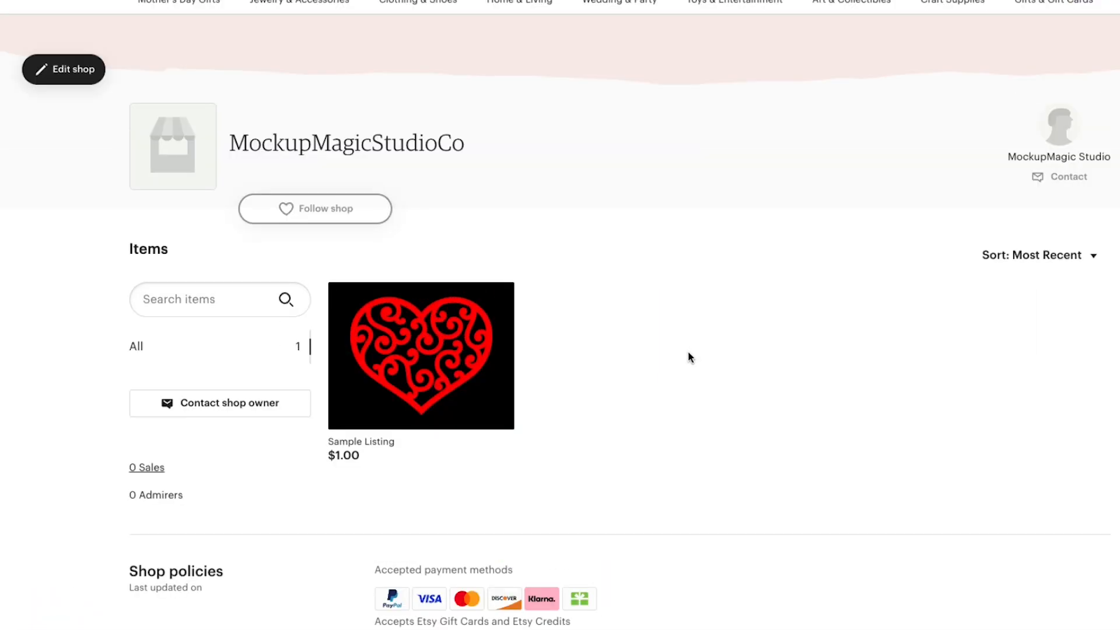
scroll(688, 355, "up", 1)
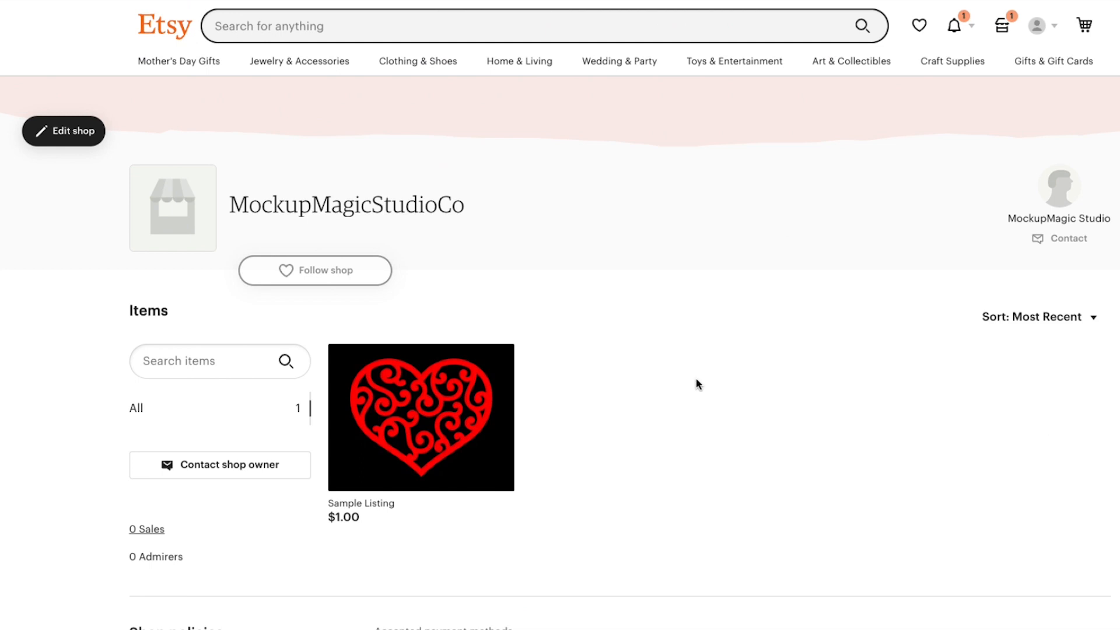